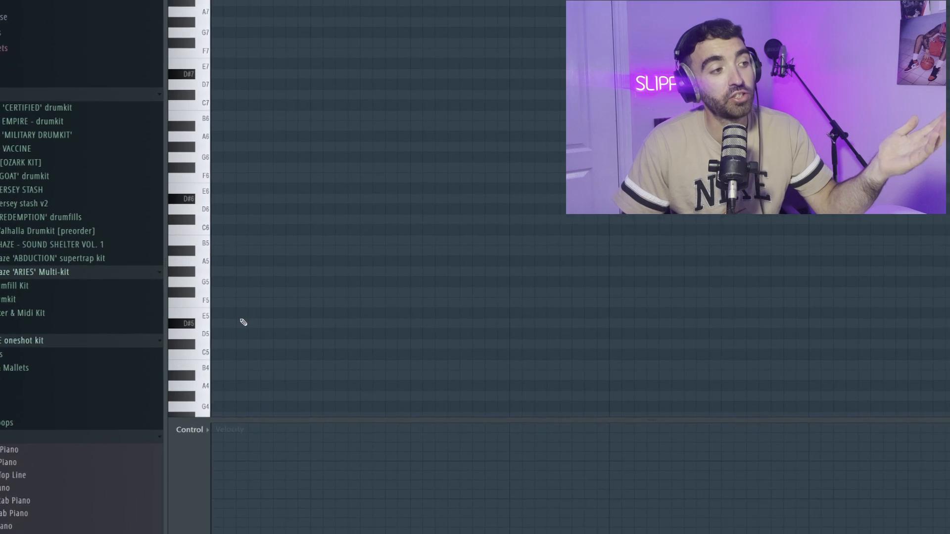
Step: Draw a one-bar D#5 note and a one-bar F6 note at the start of bar 1 in the Gritty Piano pattern
{"action": "left_click", "coordinate": [232, 304]}
{"action": "left_click_drag", "start_coordinate": [210, 303], "coordinate": [89, 305]}
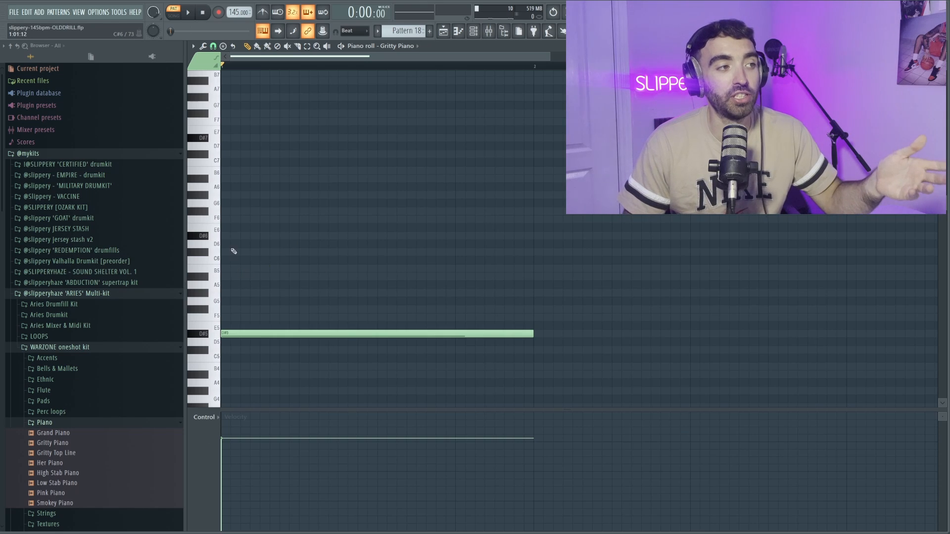
{"action": "left_click", "coordinate": [231, 220]}
{"action": "left_click", "coordinate": [240, 211]}
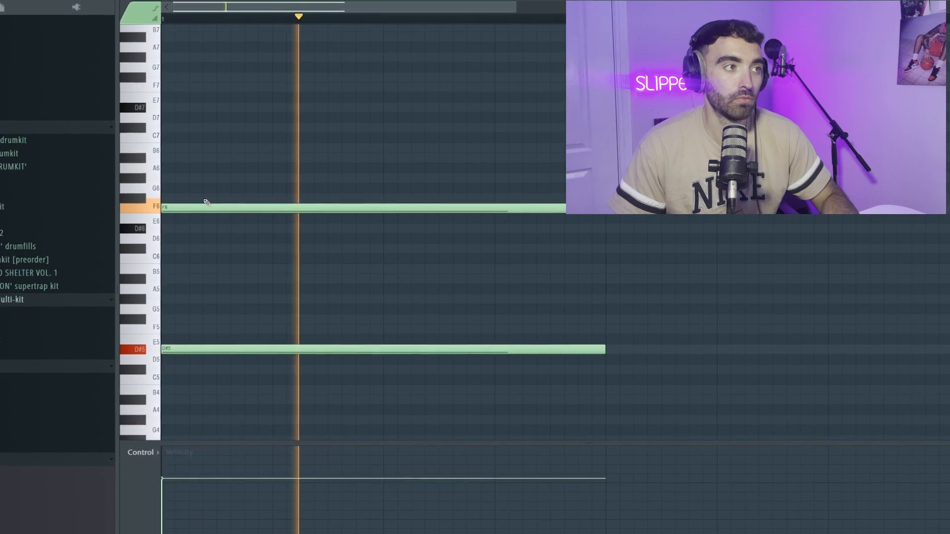
Step: Add an F#6 note starting slightly after the F6 note in bar 1 and play the pattern back
{"action": "key", "text": "space"}
{"action": "left_click", "coordinate": [212, 201]}
{"action": "key", "text": "space"}
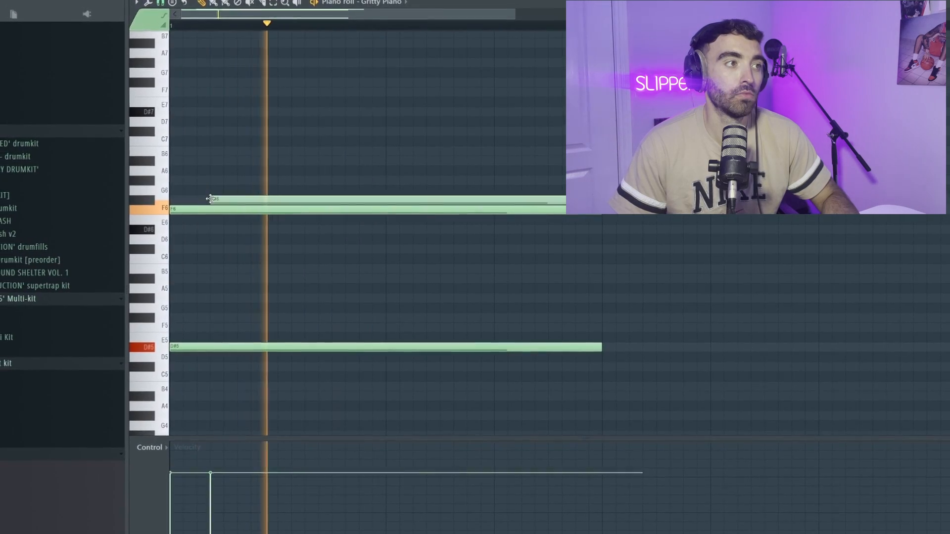
{"action": "key", "text": "space"}
{"action": "key", "text": "space"}
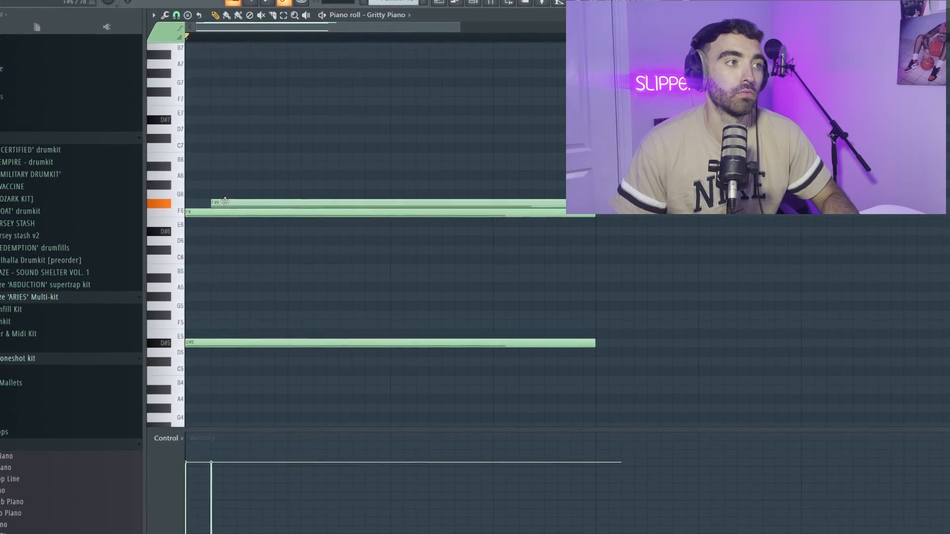
Step: Trim the F#6 note to end with bar 1 and duplicate the three-note chord across the following bars
{"action": "scroll", "coordinate": [265, 191], "scroll_direction": "down", "scroll_amount": 3}
{"action": "key", "text": "space"}
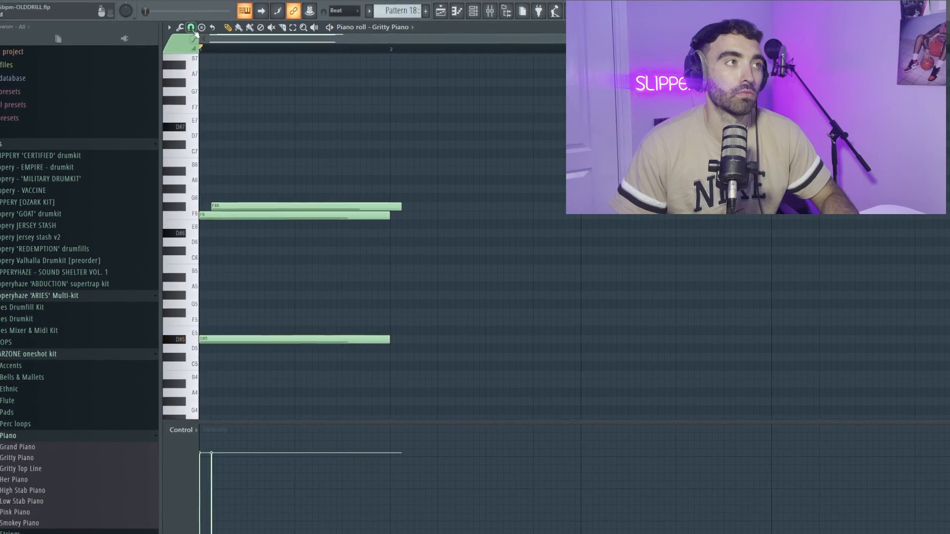
{"action": "key", "text": "space"}
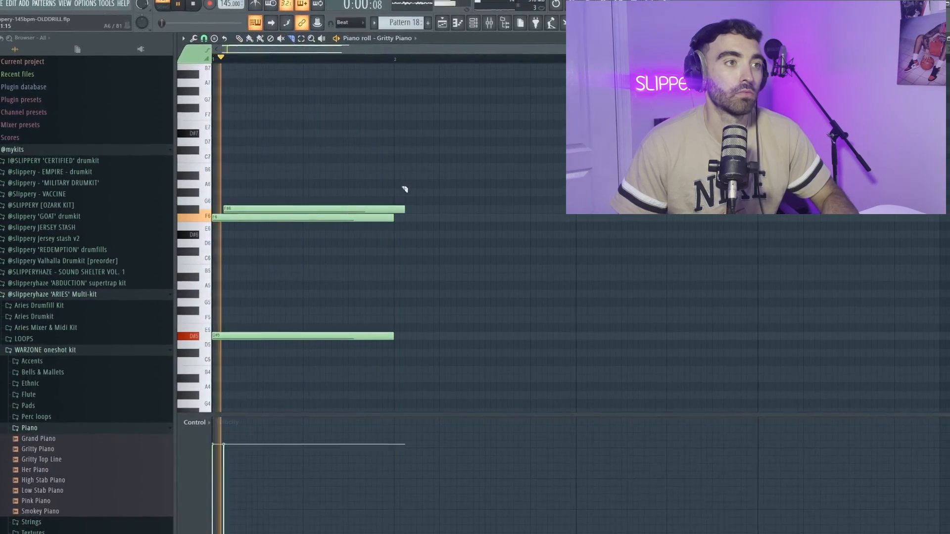
{"action": "left_click", "coordinate": [400, 210]}
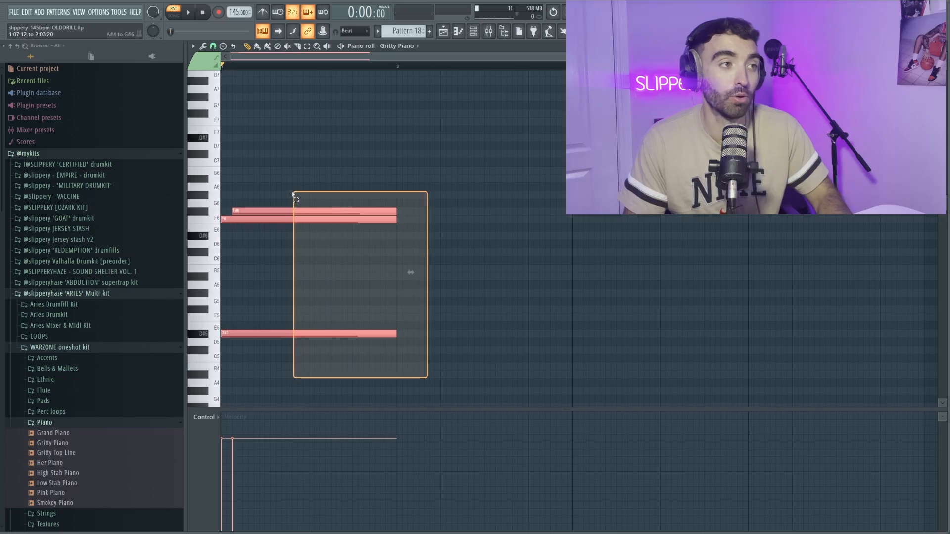
{"action": "key", "text": "ctrl+b"}
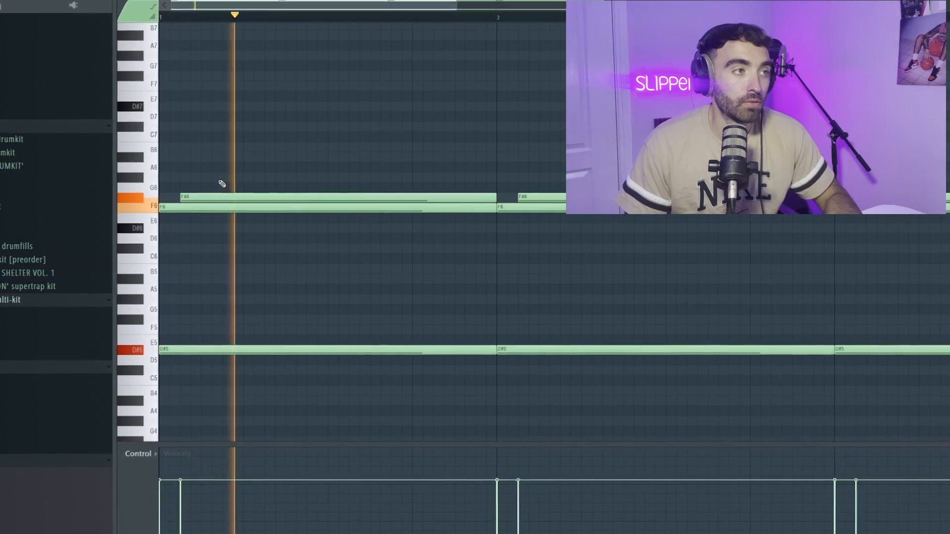
Step: Add a shortened G#6 note over the bar 1 chord and replace bar 2 with a duplicate of bar 1
{"action": "left_click", "coordinate": [233, 181]}
{"action": "key", "text": "space"}
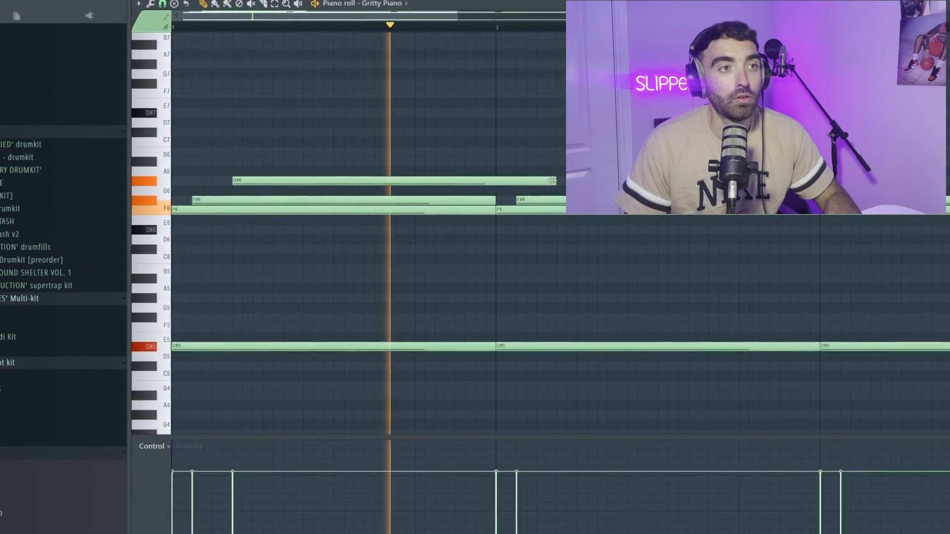
{"action": "left_click_drag", "start_coordinate": [557, 179], "coordinate": [413, 179]}
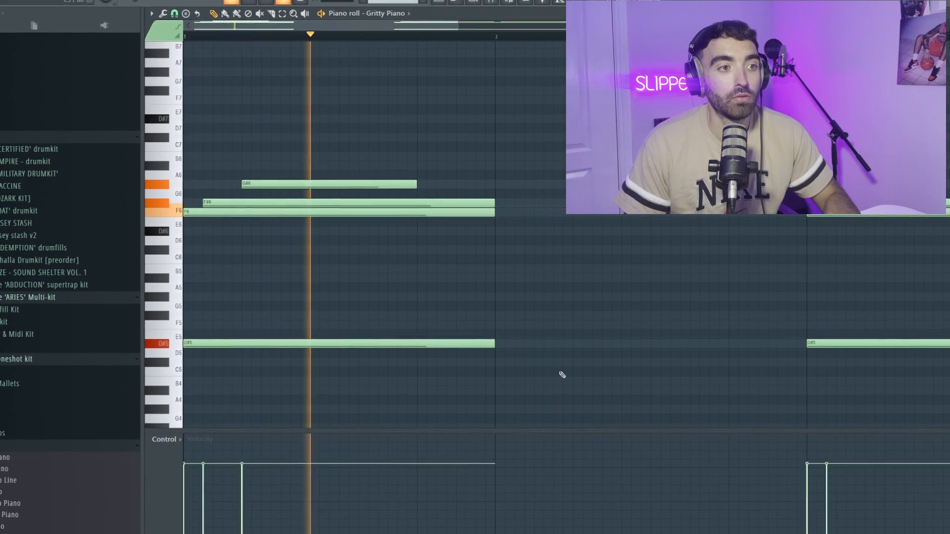
{"action": "key", "text": "ctrl+b"}
{"action": "scroll", "coordinate": [384, 144], "scroll_direction": "down", "scroll_amount": 3}
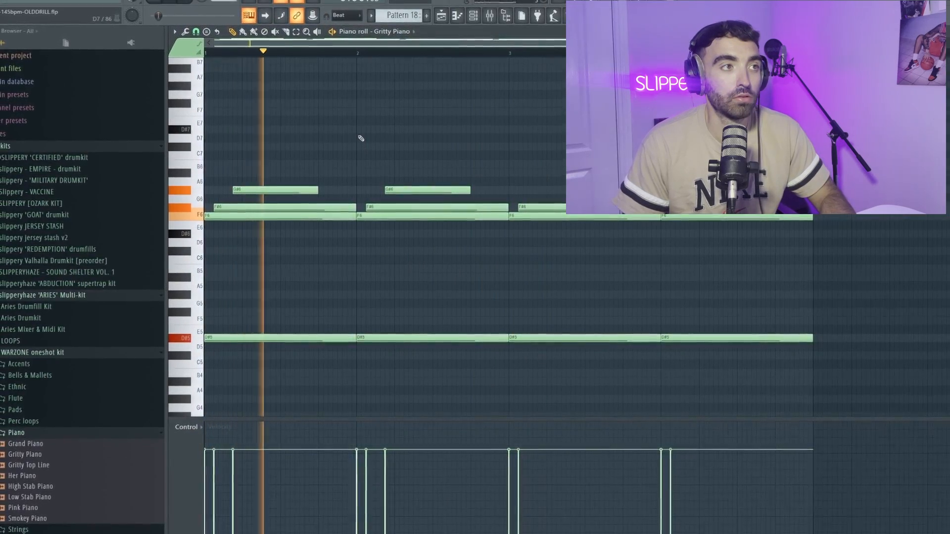
Step: Add a D#7 note at the start of bar 2 and A#6 notes over the chords in bars 3 and 4
{"action": "left_click_drag", "start_coordinate": [391, 141], "coordinate": [373, 118]}
{"action": "scroll", "coordinate": [373, 118], "scroll_direction": "down", "scroll_amount": 4}
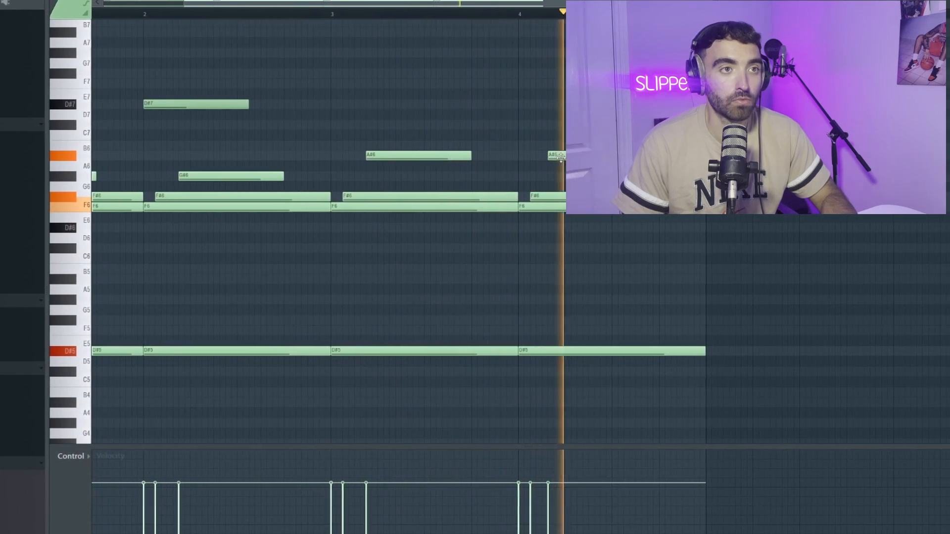
{"action": "scroll", "coordinate": [554, 124], "scroll_direction": "down", "scroll_amount": 3}
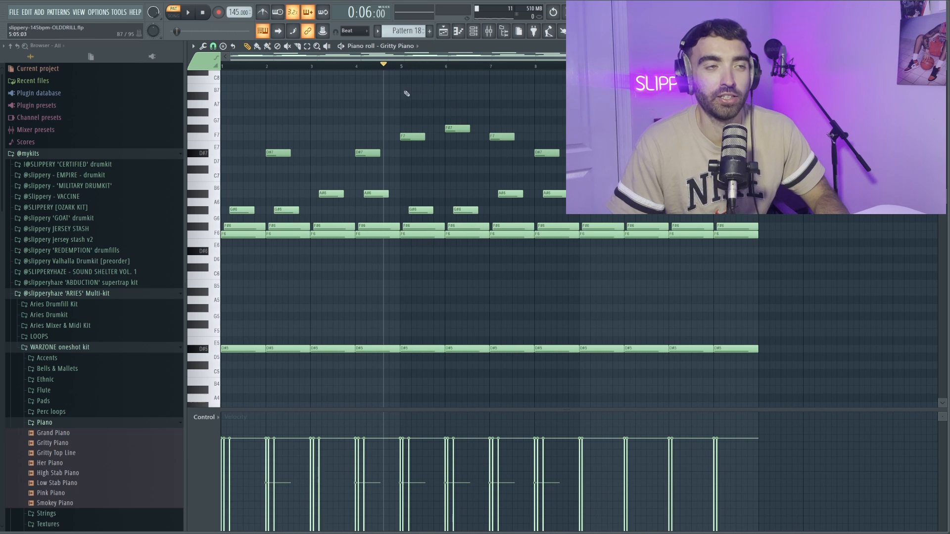
Step: Shift the F#6 notes in bars 9 and 10 slightly later against the F6 and D#5 notes
{"action": "scroll", "coordinate": [554, 228], "scroll_direction": "up", "scroll_amount": 5}
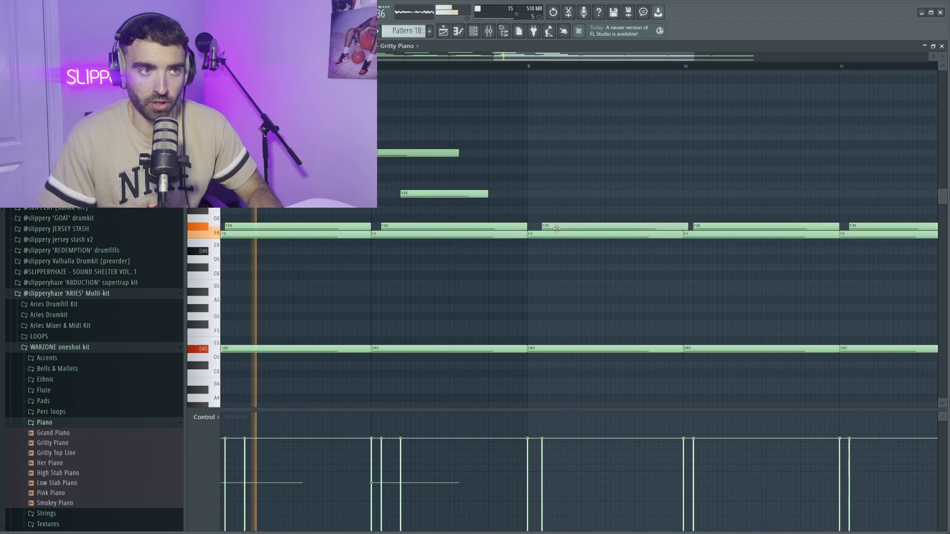
{"action": "left_click_drag", "start_coordinate": [708, 229], "coordinate": [715, 227]}
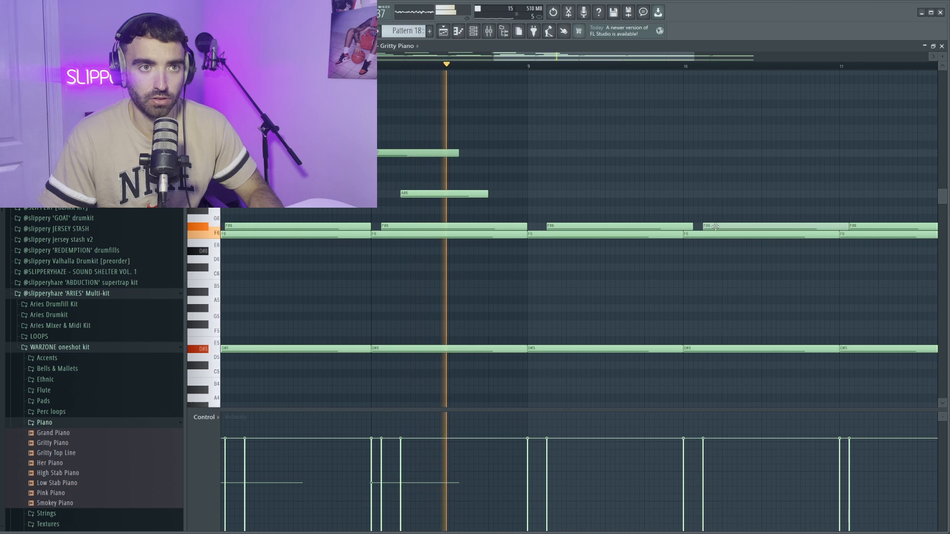
{"action": "scroll", "coordinate": [717, 194], "scroll_direction": "down", "scroll_amount": 2}
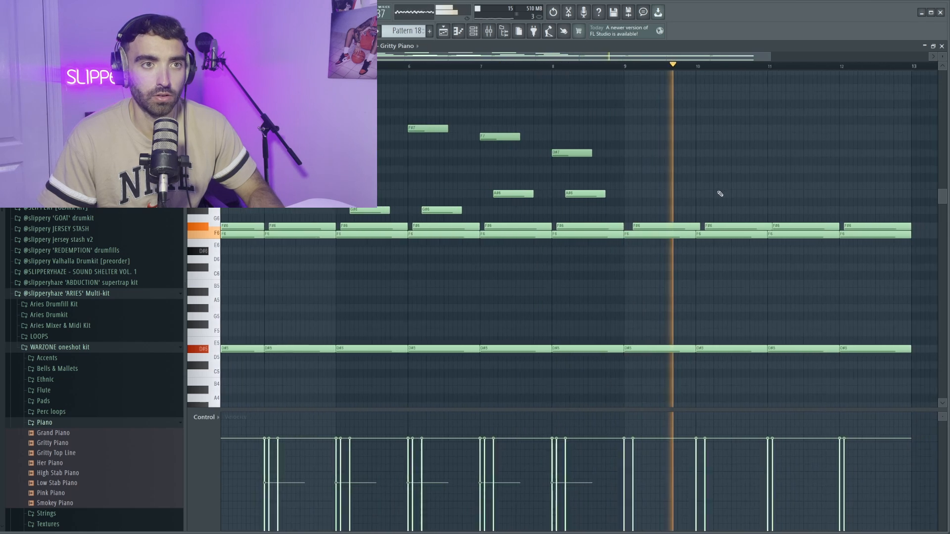
Step: Delete the chords in bars 11 and 12 and replace them with a duplicate of bars 9 and 10 aligned to bar 11
{"action": "scroll", "coordinate": [744, 207], "scroll_direction": "up", "scroll_amount": 2}
{"action": "scroll", "coordinate": [747, 213], "scroll_direction": "down", "scroll_amount": 2}
{"action": "scroll", "coordinate": [762, 228], "scroll_direction": "up", "scroll_amount": 2}
{"action": "right_click", "coordinate": [777, 233]}
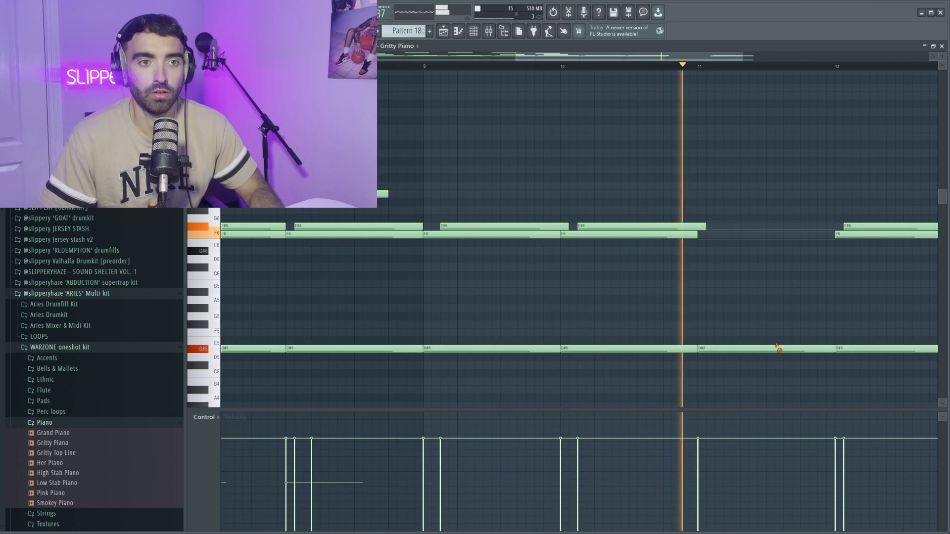
{"action": "key", "text": "ctrl+b"}
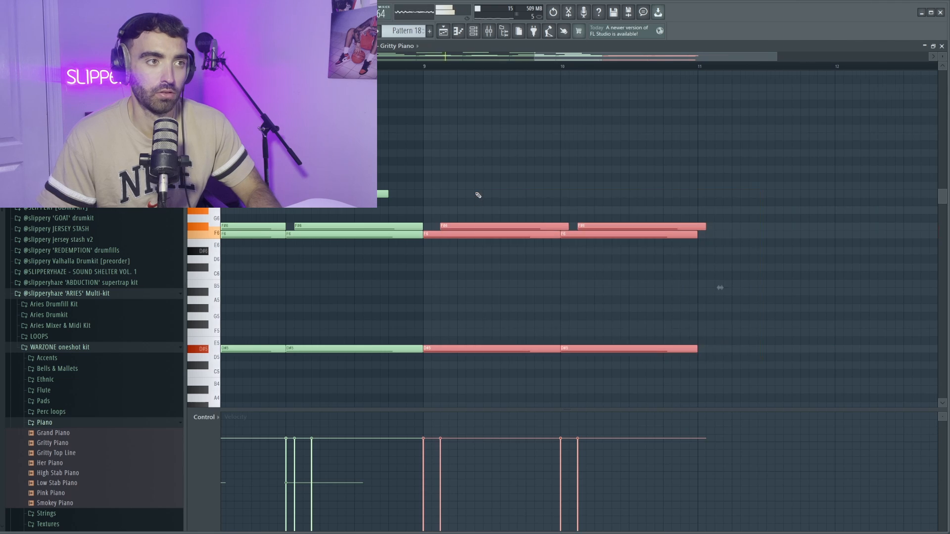
{"action": "scroll", "coordinate": [513, 255], "scroll_direction": "up", "scroll_amount": 3}
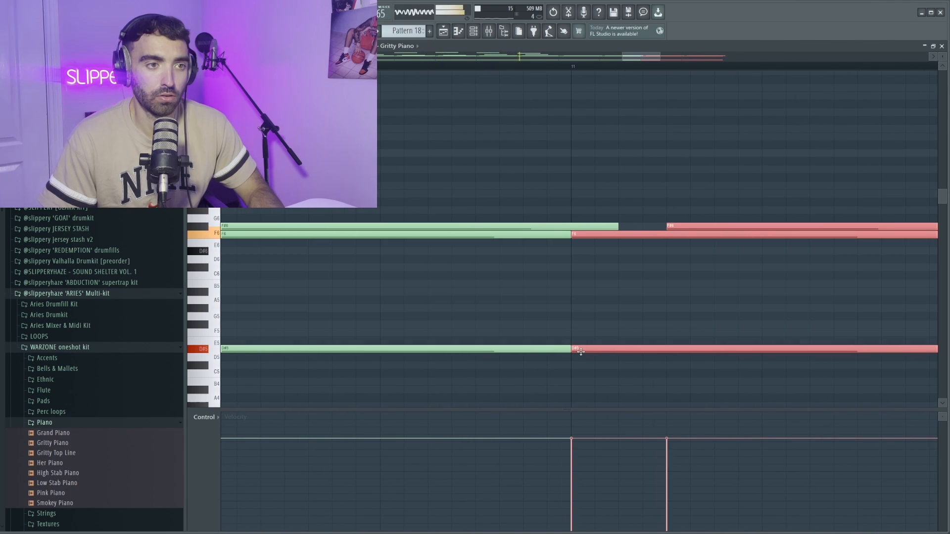
{"action": "scroll", "coordinate": [413, 159], "scroll_direction": "down", "scroll_amount": 2}
Step: Add a melody note after the F#6 note's start in bar 9 and raise it to B6 while playing back
{"action": "left_click", "coordinate": [403, 203]}
{"action": "key", "text": "space"}
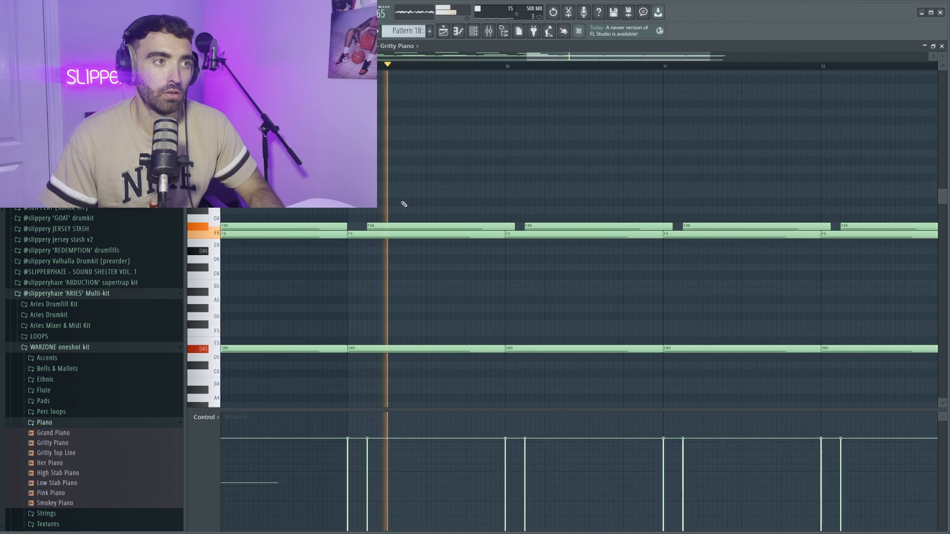
{"action": "left_click", "coordinate": [379, 212]}
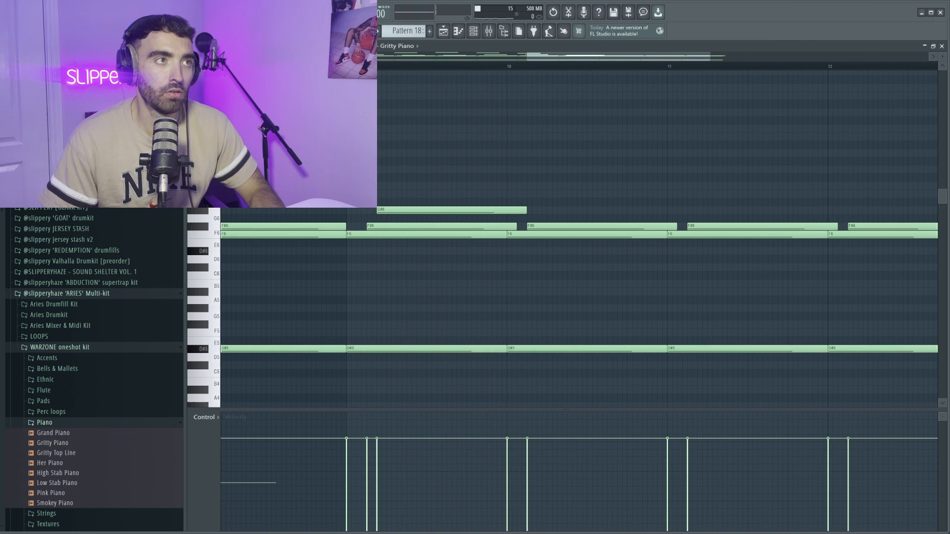
{"action": "scroll", "coordinate": [406, 169], "scroll_direction": "up", "scroll_amount": 3}
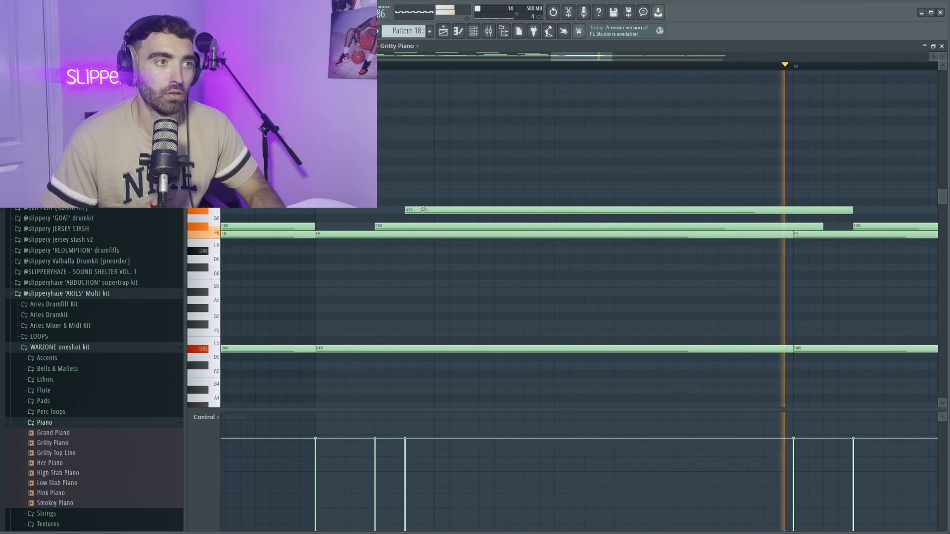
{"action": "key", "text": "space"}
{"action": "left_click_drag", "start_coordinate": [423, 210], "coordinate": [420, 193]}
{"action": "scroll", "coordinate": [440, 155], "scroll_direction": "down", "scroll_amount": 1}
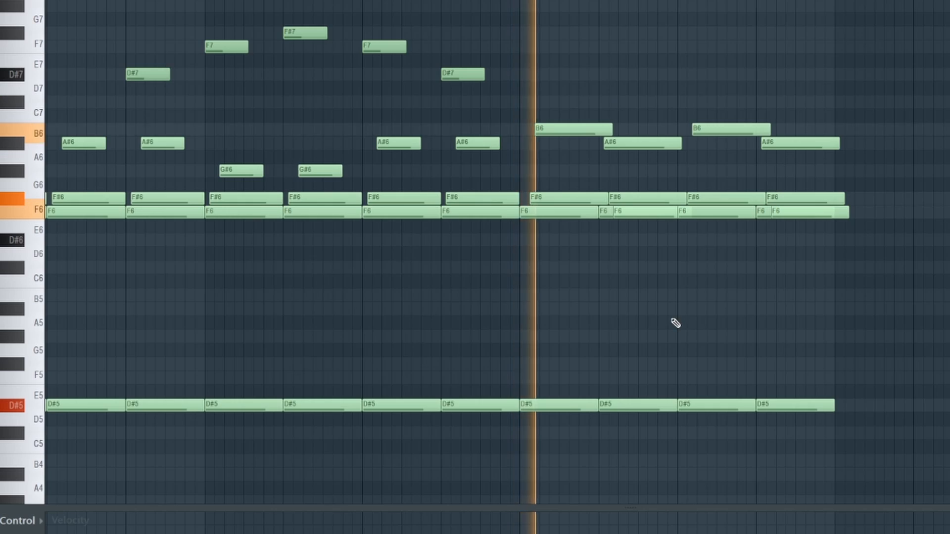
Step: Duplicate the notes of bars 9 to 12 and align the copy with the start of bar 13
{"action": "scroll", "coordinate": [596, 301], "scroll_direction": "up", "scroll_amount": 2}
{"action": "left_click_drag", "start_coordinate": [948, 424], "coordinate": [474, 34]}
{"action": "scroll", "coordinate": [573, 425], "scroll_direction": "up", "scroll_amount": 3}
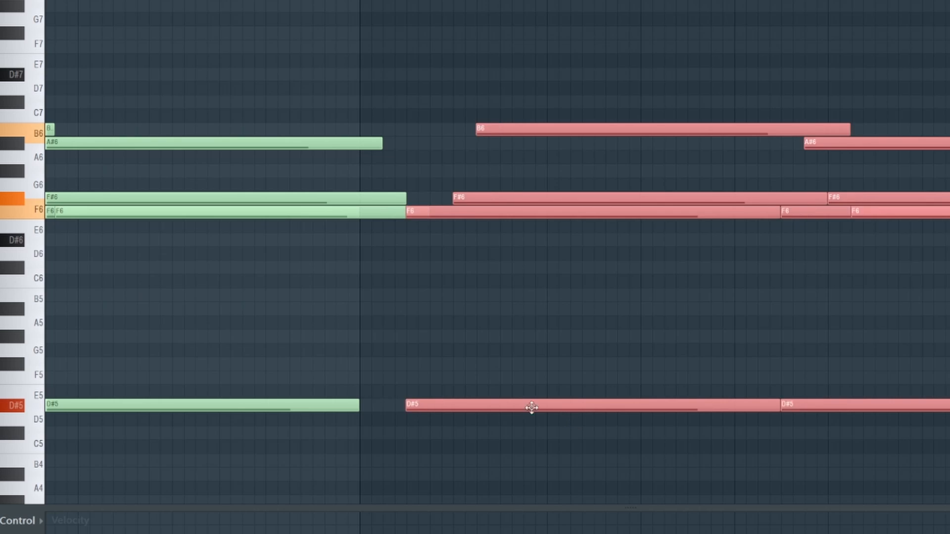
{"action": "left_click_drag", "start_coordinate": [532, 407], "coordinate": [501, 412]}
{"action": "scroll", "coordinate": [333, 408], "scroll_direction": "up", "scroll_amount": 3}
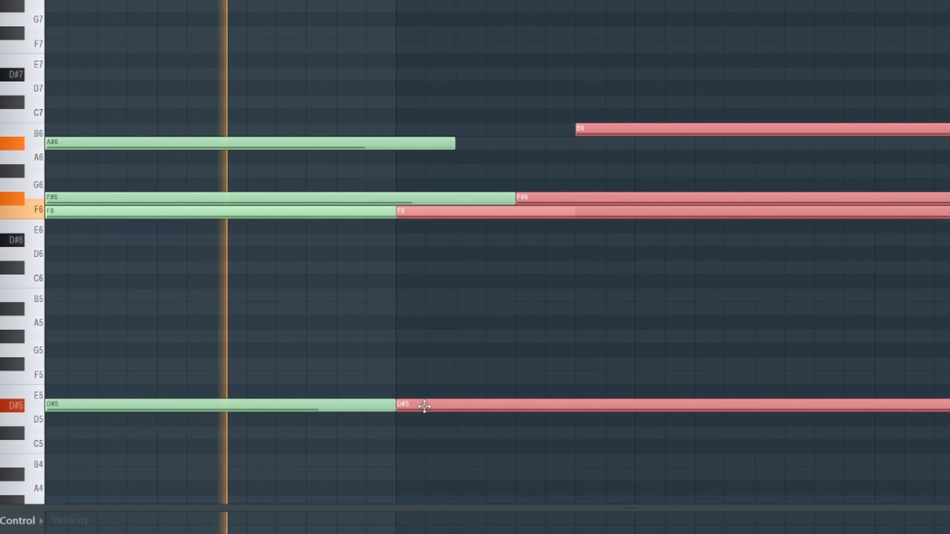
{"action": "scroll", "coordinate": [467, 350], "scroll_direction": "down", "scroll_amount": 6}
{"action": "left_click", "coordinate": [636, 314]}
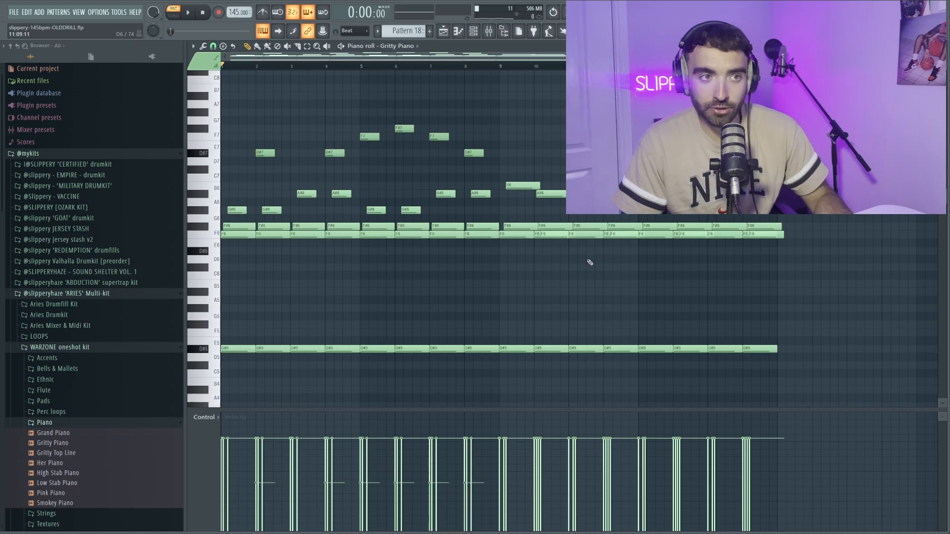
Step: Select the whole row of D#5 notes across the sixteen bars of the piano pattern
{"action": "left_click_drag", "start_coordinate": [688, 345], "coordinate": [688, 321]}
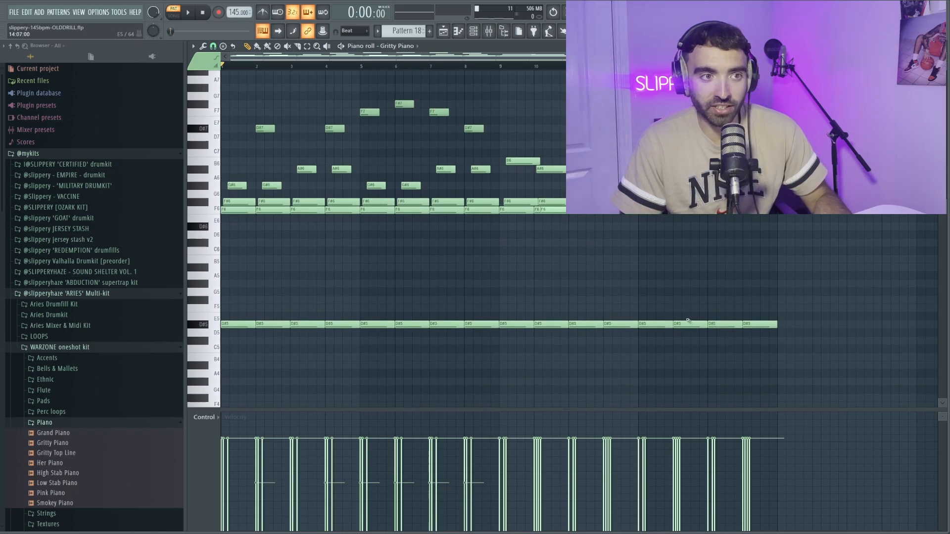
{"action": "left_click_drag", "start_coordinate": [784, 329], "coordinate": [218, 290]}
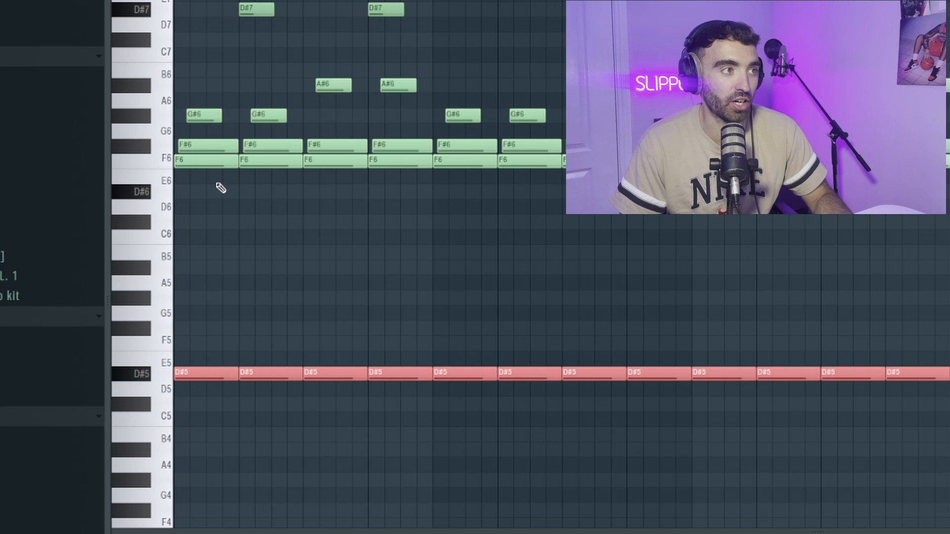
{"action": "left_click", "coordinate": [246, 96], "text": "ctrl"}
Step: Select the four-bar D#5 and F6 notes in the Nexus piano roll and duplicate them three times to fill sixteen bars
{"action": "left_click_drag", "start_coordinate": [245, 395], "coordinate": [206, 255], "text": "ctrl"}
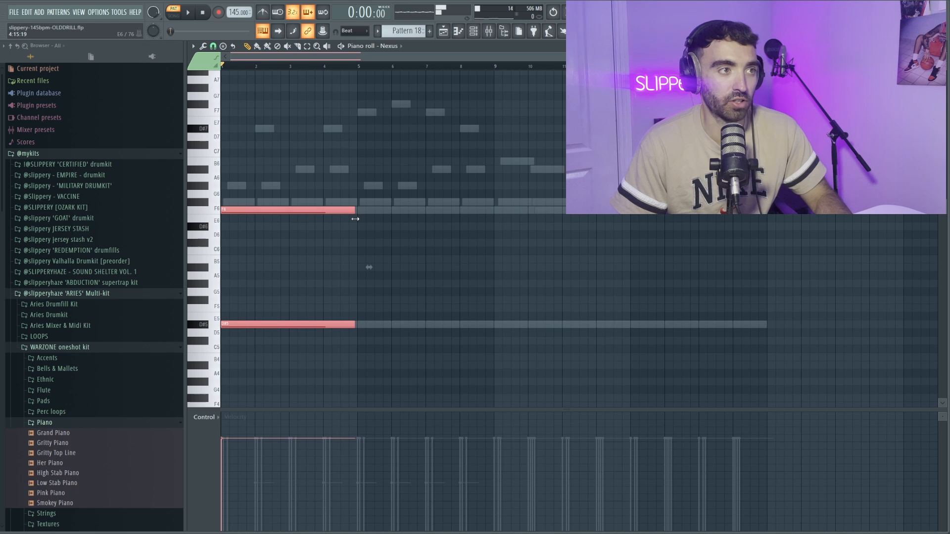
{"action": "key", "text": "ctrl+b"}
{"action": "key", "text": "ctrl+b"}
{"action": "key", "text": "ctrl+b"}
{"action": "left_click", "coordinate": [275, 108], "text": "ctrl"}
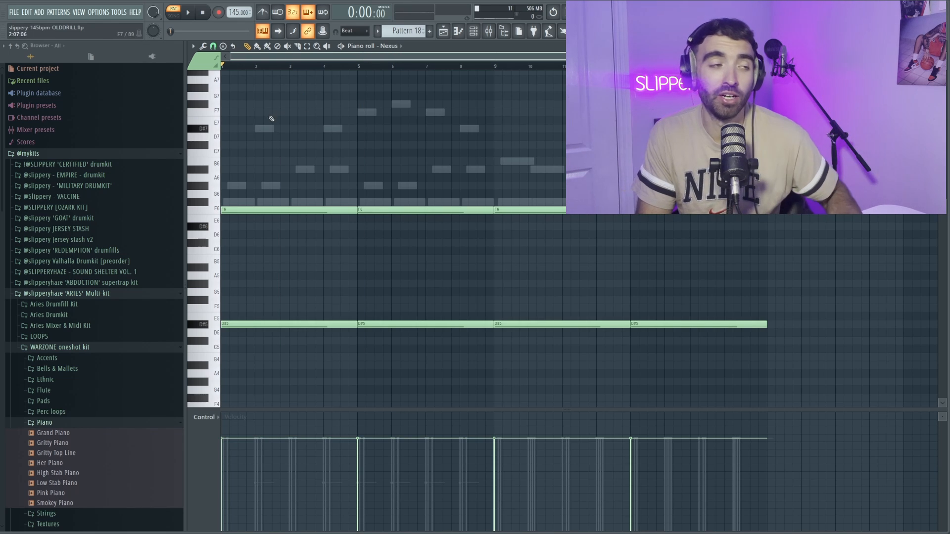
Step: Play the Nexus pattern and lower the velocity of all its notes
{"action": "key", "text": "space"}
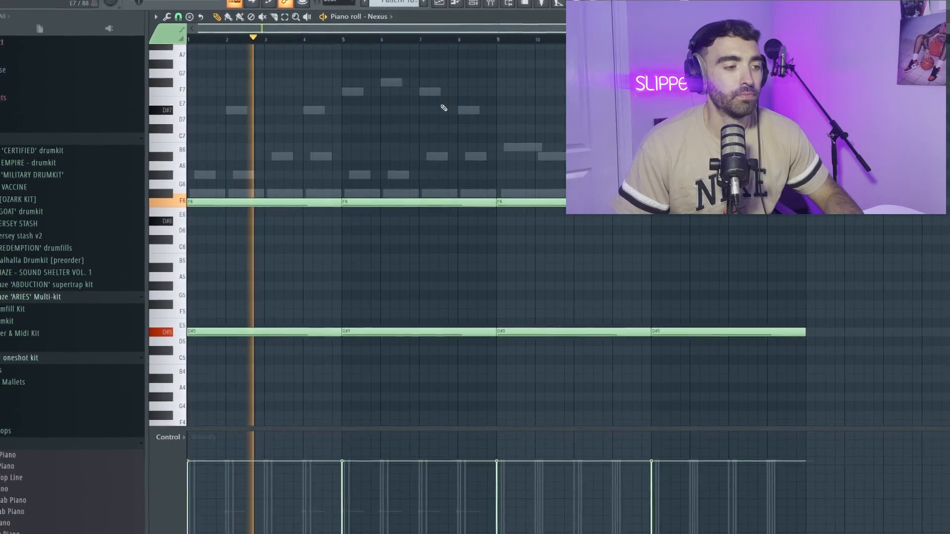
{"action": "key", "text": "ctrl+a"}
{"action": "scroll", "coordinate": [388, 161], "scroll_direction": "down", "scroll_amount": 6}
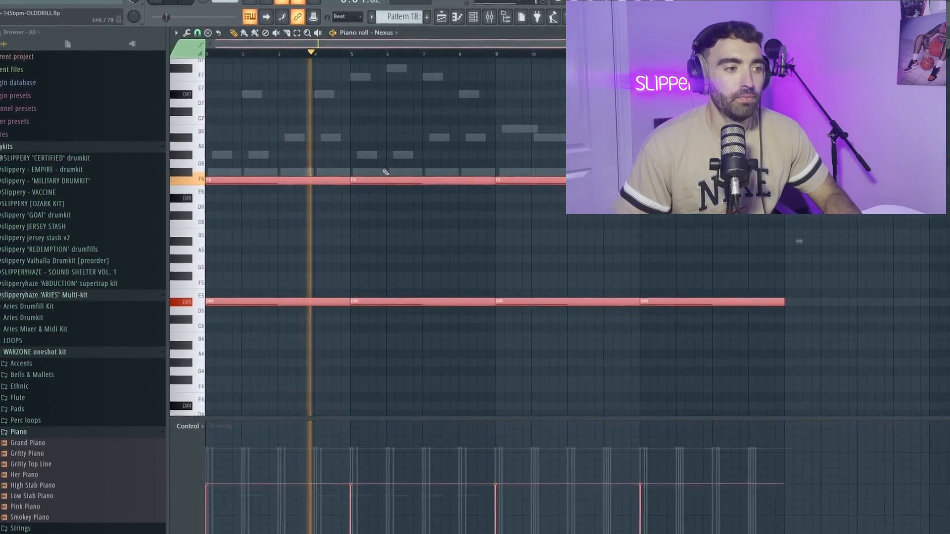
{"action": "left_click", "coordinate": [379, 171], "text": "ctrl"}
{"action": "scroll", "coordinate": [376, 171], "scroll_direction": "up", "scroll_amount": 4}
{"action": "scroll", "coordinate": [370, 163], "scroll_direction": "down", "scroll_amount": 1}
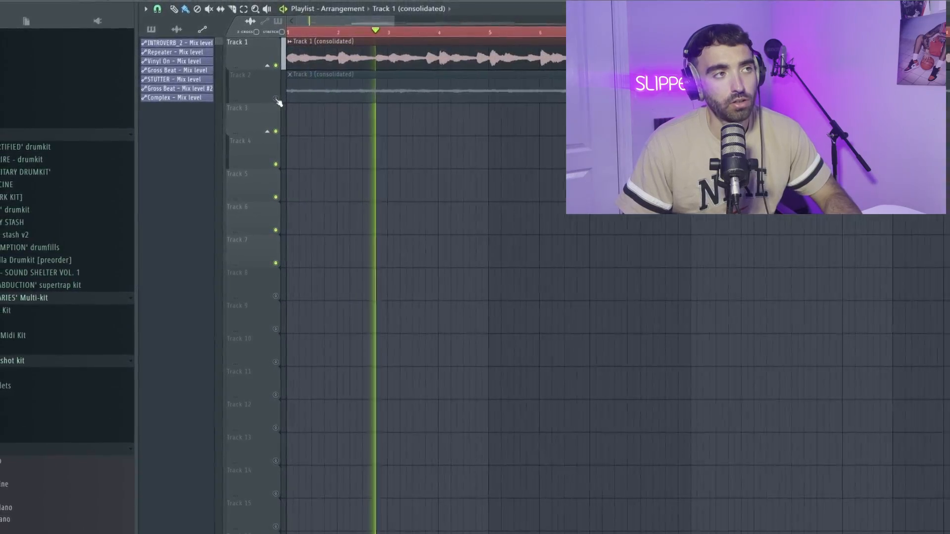
{"action": "scroll", "coordinate": [328, 111], "scroll_direction": "down", "scroll_amount": 4}
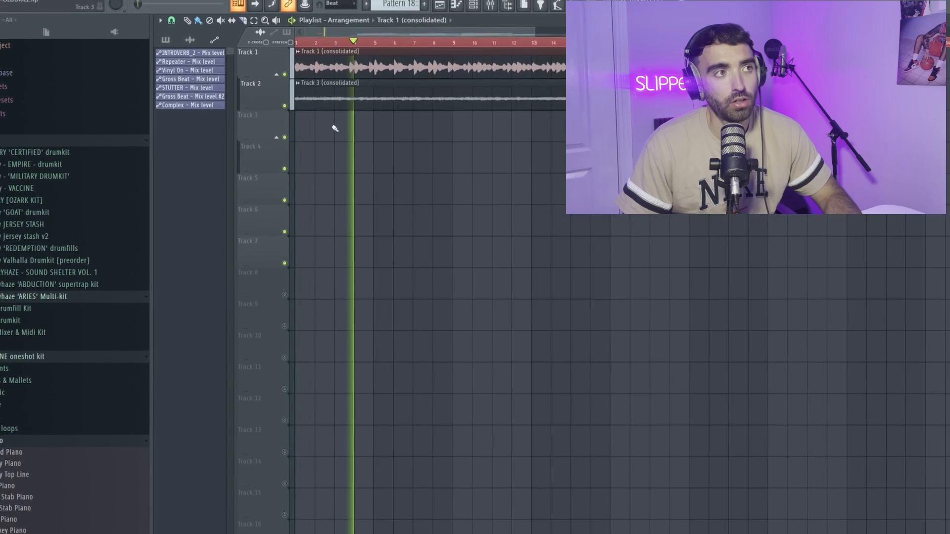
{"action": "scroll", "coordinate": [316, 115], "scroll_direction": "up", "scroll_amount": 4}
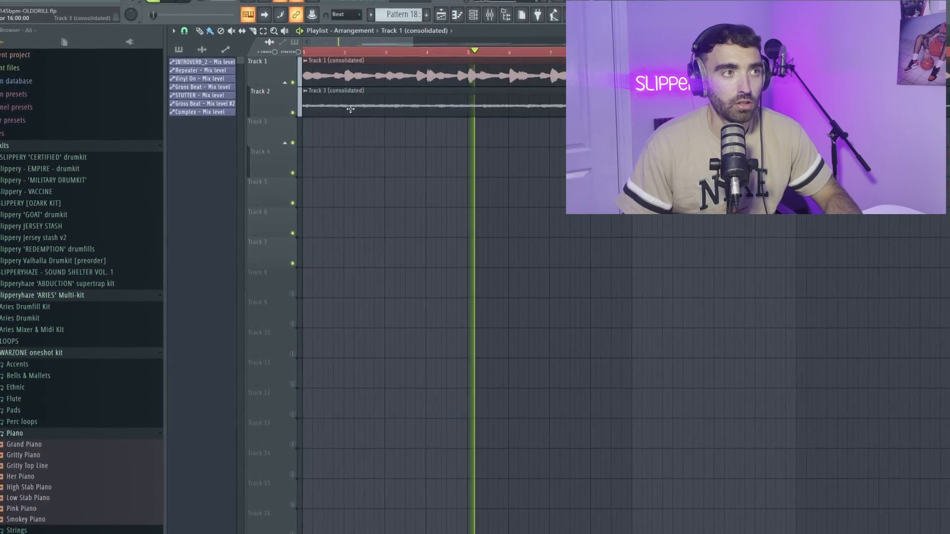
Step: Repeat the Track 3 (consolidated) clip along Track 2 beneath the melody and stop playback
{"action": "scroll", "coordinate": [358, 117], "scroll_direction": "down", "scroll_amount": 1}
{"action": "scroll", "coordinate": [378, 128], "scroll_direction": "down", "scroll_amount": 1}
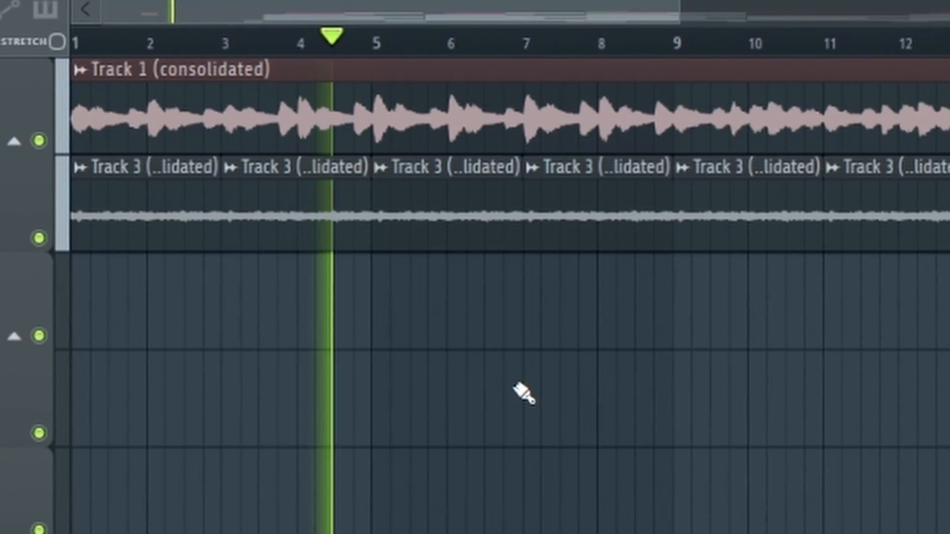
{"action": "key", "text": "space"}
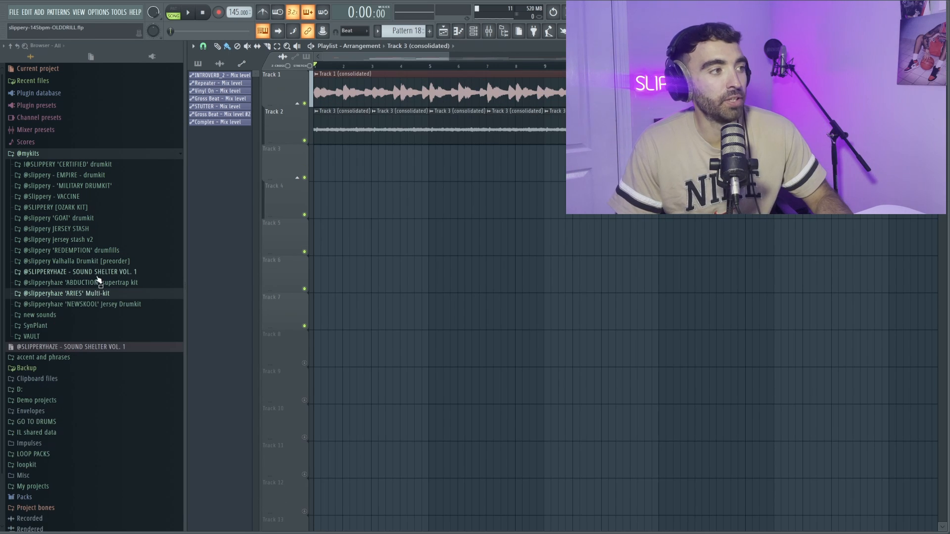
{"action": "left_click", "coordinate": [101, 273]}
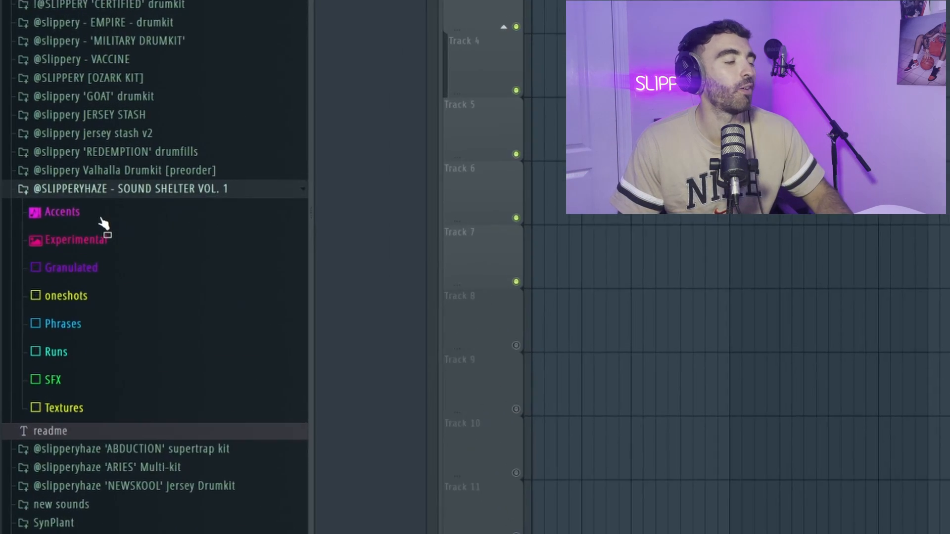
{"action": "left_click", "coordinate": [72, 288]}
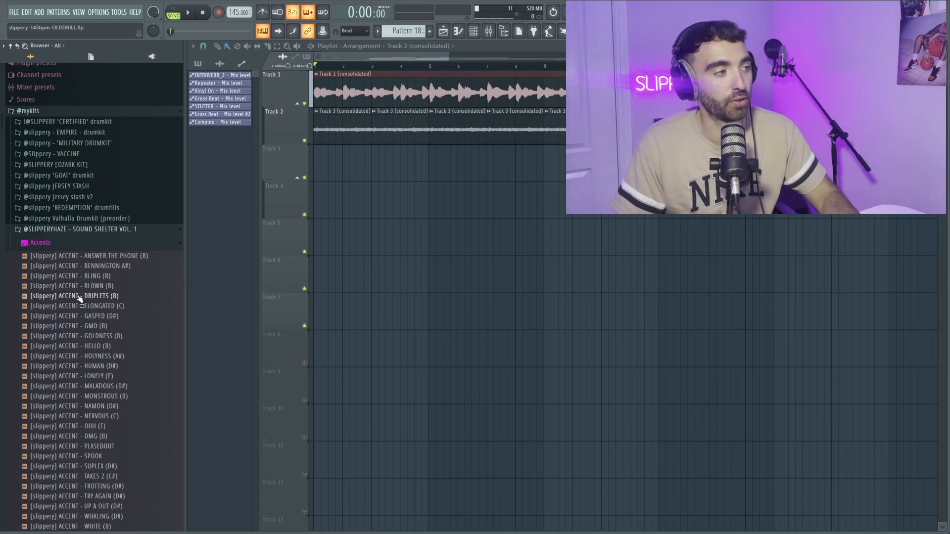
{"action": "scroll", "coordinate": [80, 297], "scroll_direction": "down", "scroll_amount": 3}
{"action": "scroll", "coordinate": [479, 128], "scroll_direction": "down", "scroll_amount": 1}
{"action": "scroll", "coordinate": [393, 148], "scroll_direction": "down", "scroll_amount": 4}
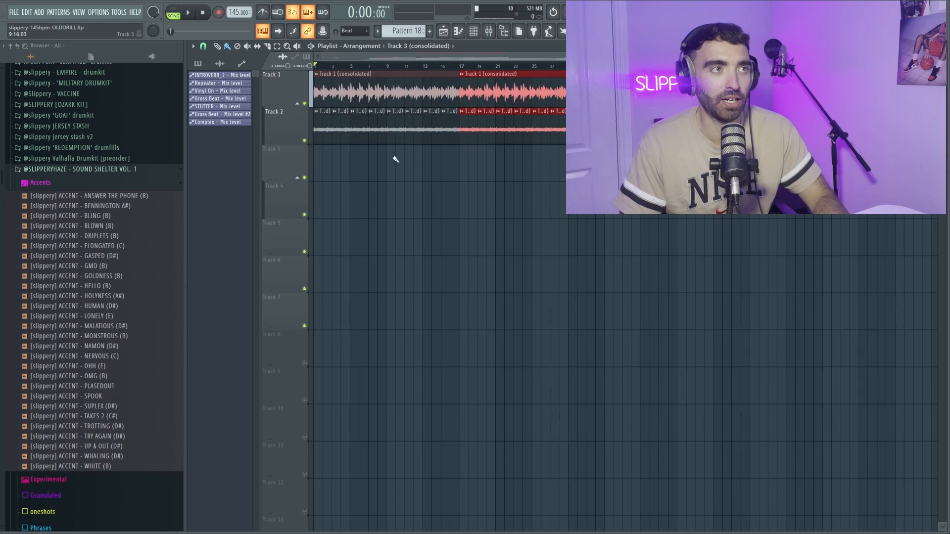
Step: Place ACCENT - NERVOUS (C) at bar 1 and ACCENT - GASPED (D#) at bar 2 on separate playlist tracks
{"action": "key", "text": "space"}
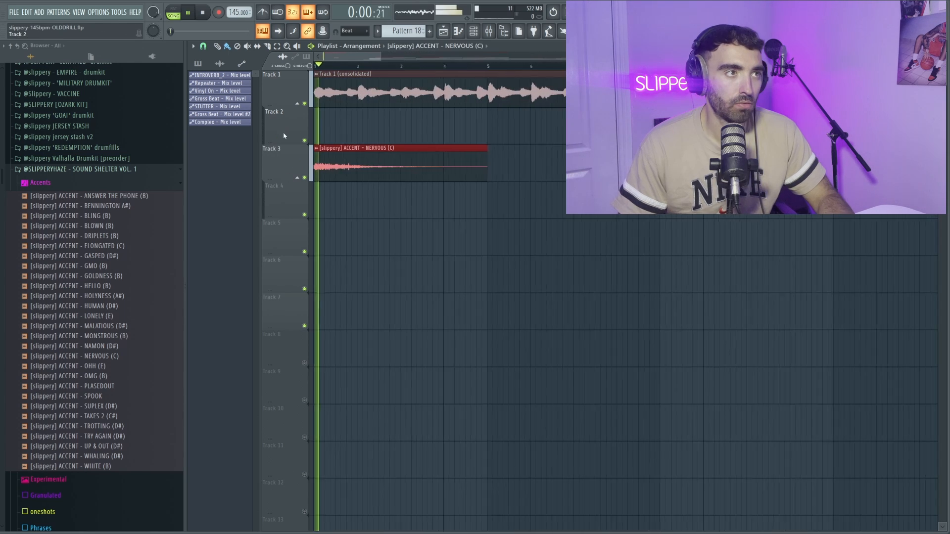
{"action": "scroll", "coordinate": [392, 195], "scroll_direction": "down", "scroll_amount": 2}
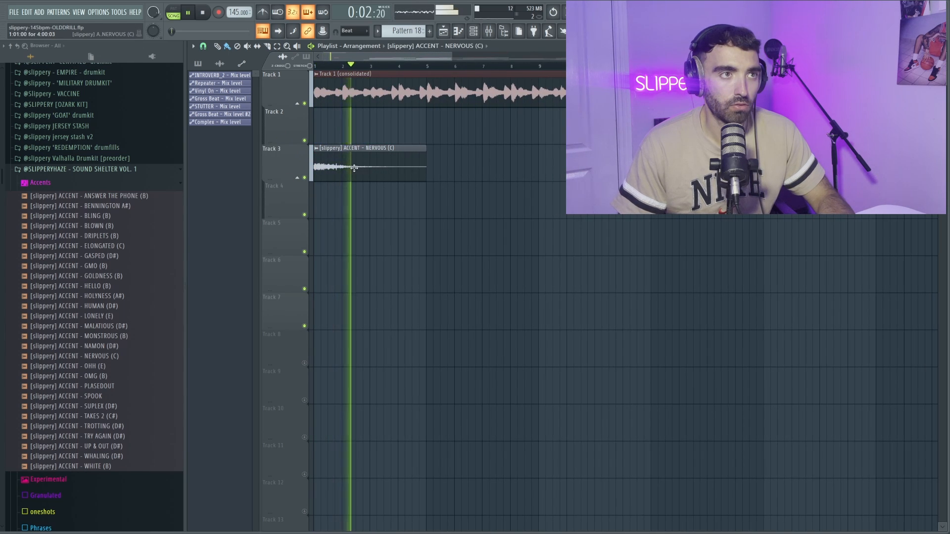
{"action": "left_click", "coordinate": [343, 149]}
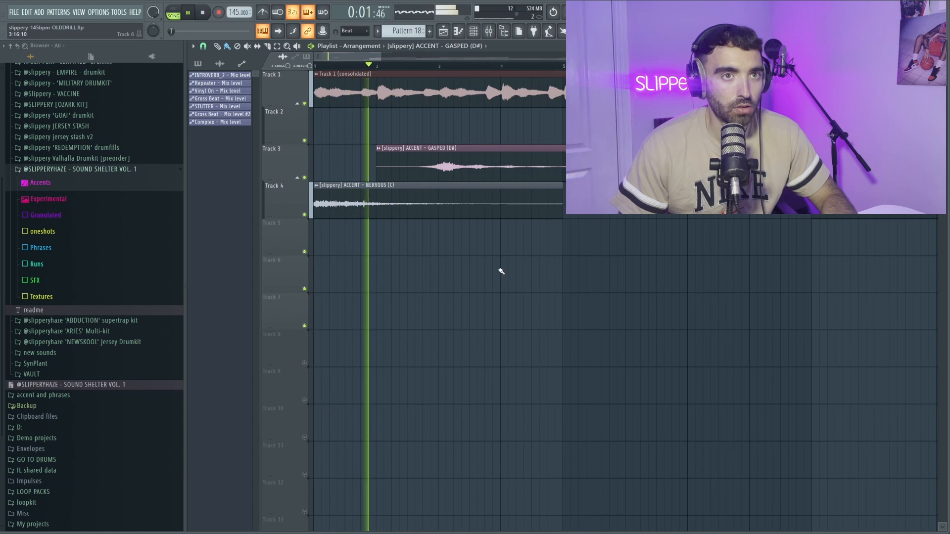
{"action": "scroll", "coordinate": [460, 200], "scroll_direction": "down", "scroll_amount": 2}
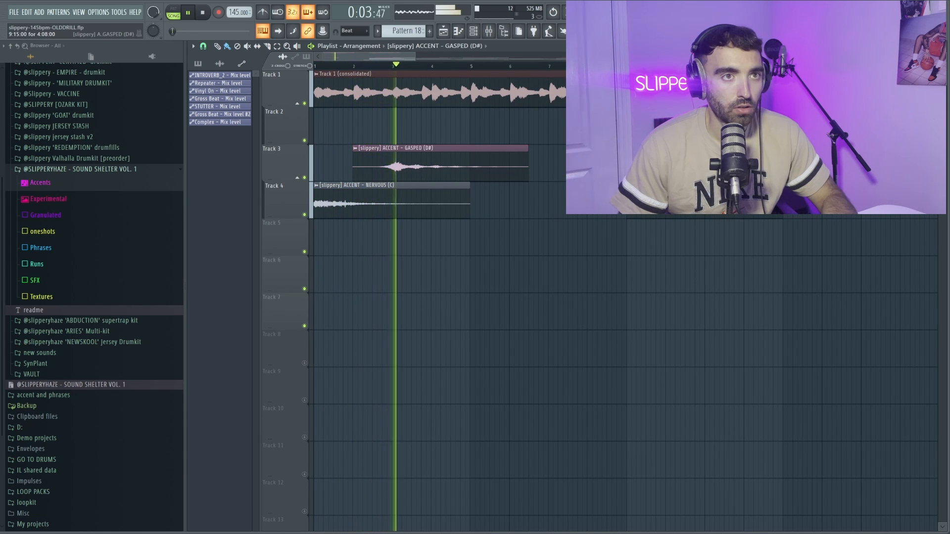
Step: Place TEXTURES - ITS COMING (D#) at bar 5 and duplicate the eight-bar accent and texture group through bar 32
{"action": "scroll", "coordinate": [642, 300], "scroll_direction": "down", "scroll_amount": 1}
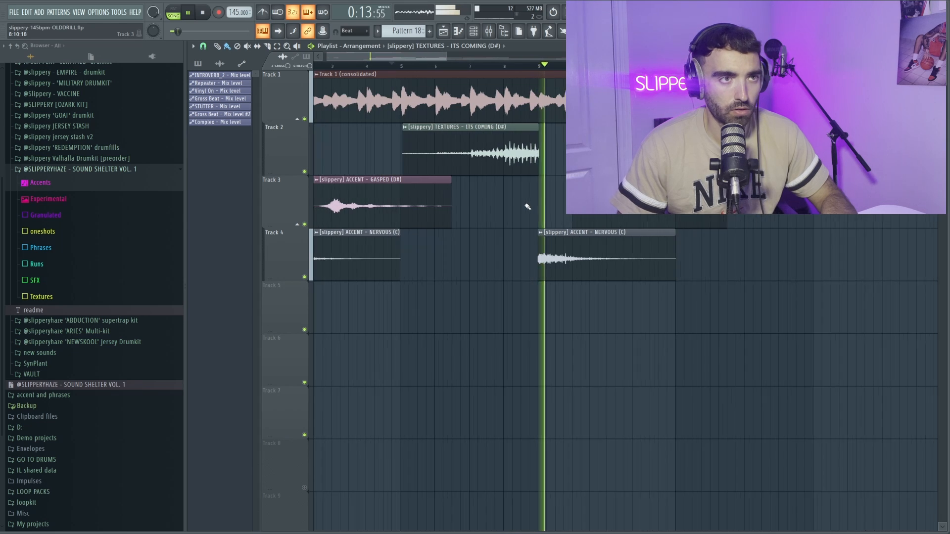
{"action": "scroll", "coordinate": [577, 321], "scroll_direction": "down", "scroll_amount": 3}
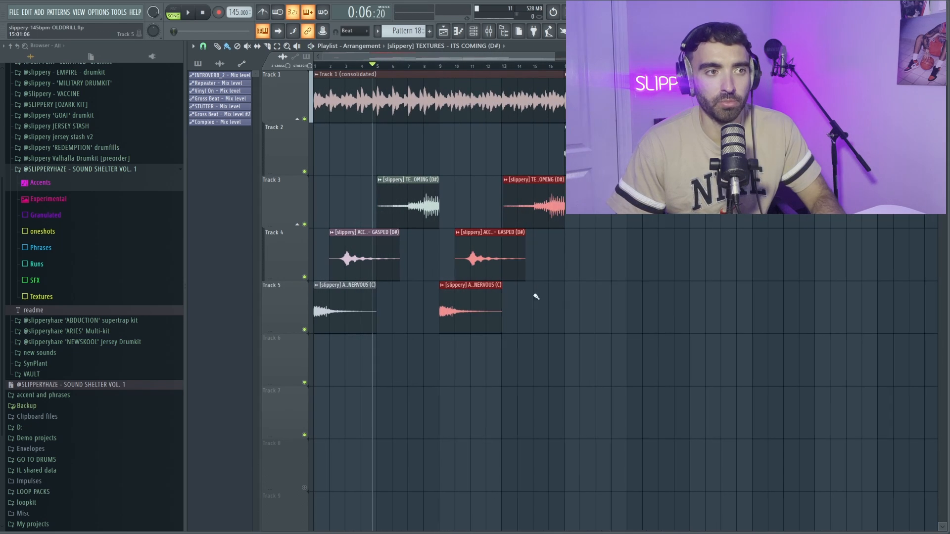
{"action": "key", "text": "ctrl+b"}
{"action": "key", "text": "ctrl+b"}
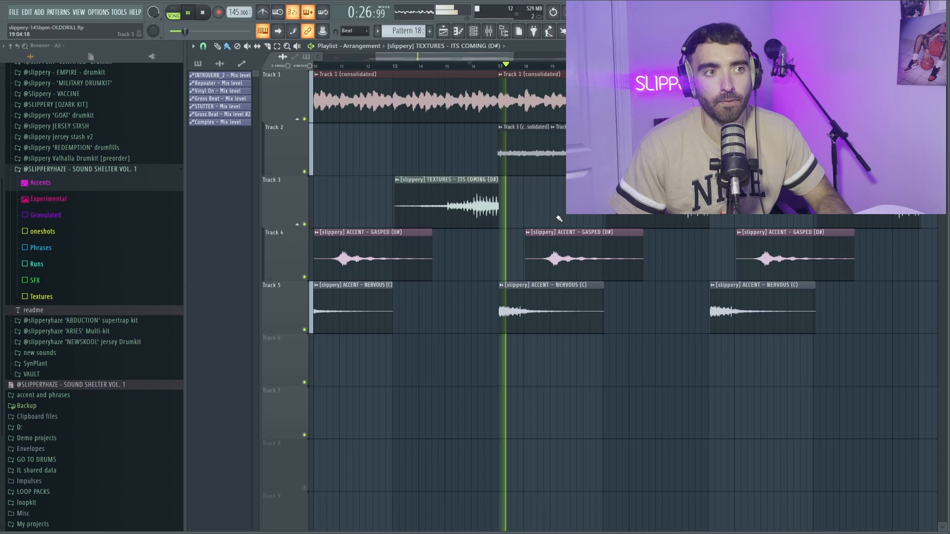
Step: Place the TEXTURES - CENTRE (D#) sample on Track 6 from bar 25 to the end of bar 32
{"action": "scroll", "coordinate": [600, 321], "scroll_direction": "down", "scroll_amount": 2, "text": "ctrl"}
{"action": "scroll", "coordinate": [617, 339], "scroll_direction": "down", "scroll_amount": 3, "text": "ctrl"}
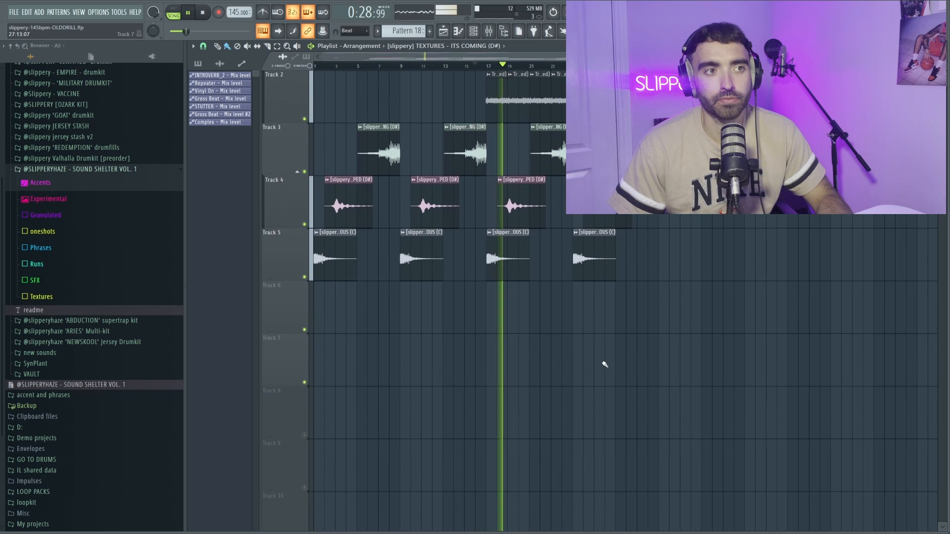
{"action": "scroll", "coordinate": [509, 347], "scroll_direction": "down", "scroll_amount": 2, "text": "ctrl"}
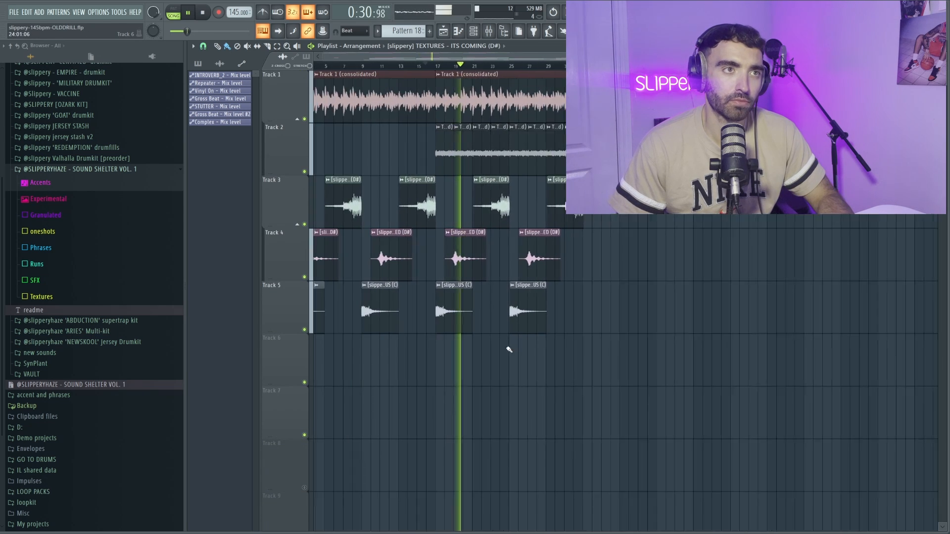
{"action": "left_click_drag", "start_coordinate": [565, 336], "coordinate": [423, 101]}
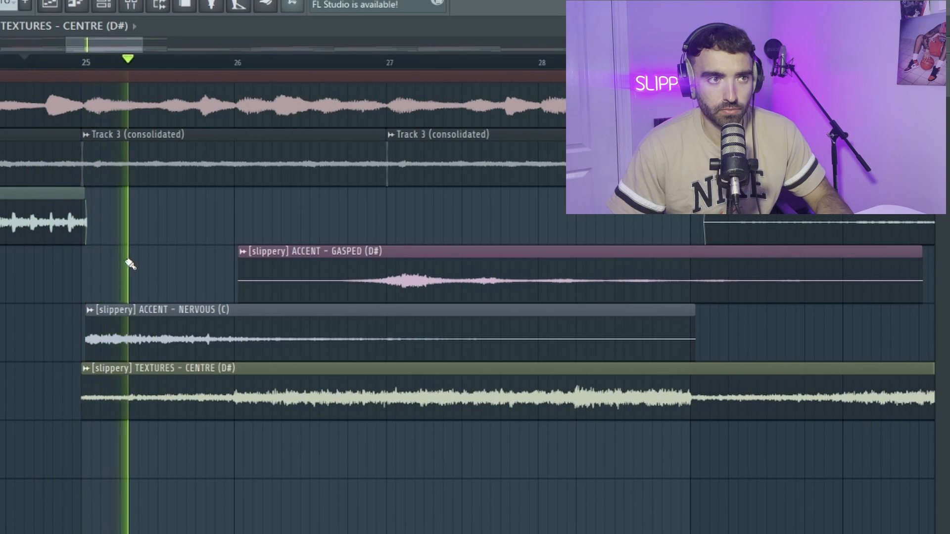
{"action": "scroll", "coordinate": [127, 265], "scroll_direction": "down", "scroll_amount": 2, "text": "ctrl"}
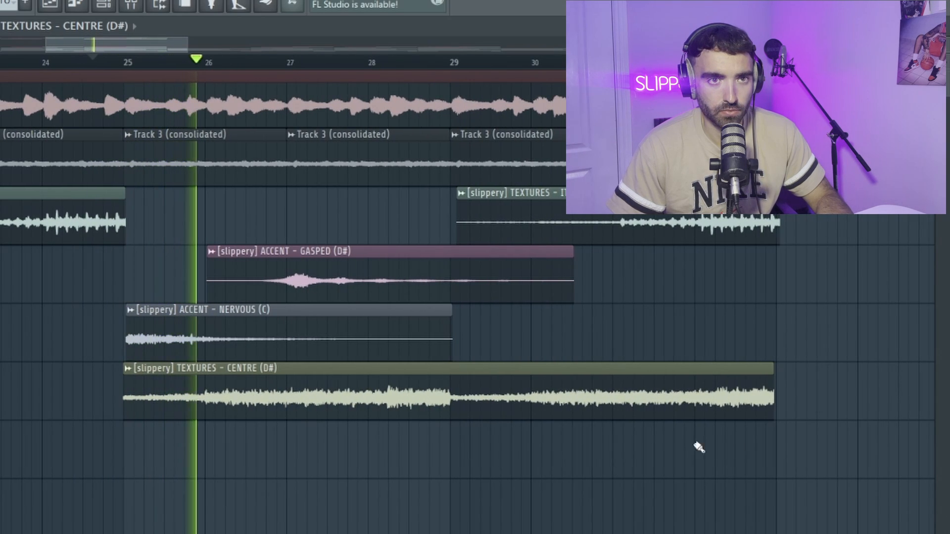
{"action": "scroll", "coordinate": [424, 409], "scroll_direction": "down", "scroll_amount": 2, "text": "ctrl"}
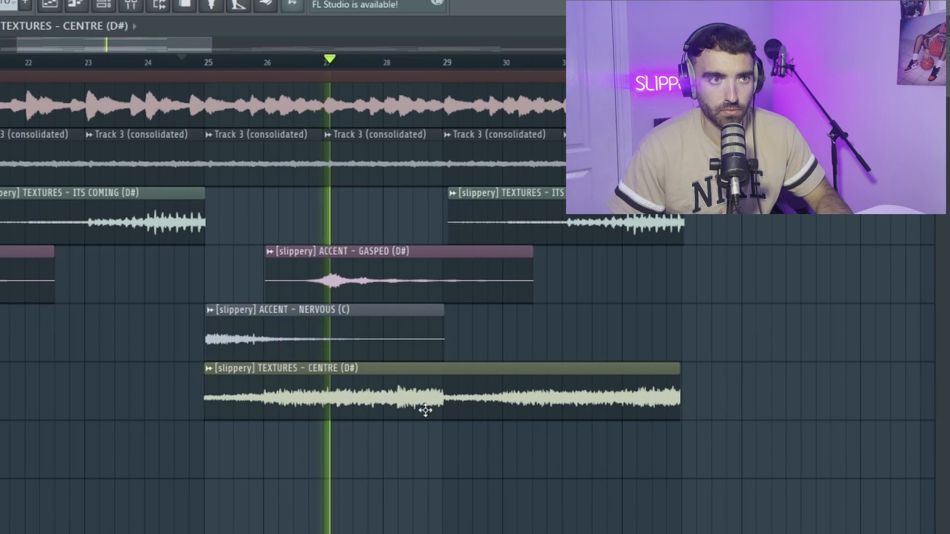
{"action": "scroll", "coordinate": [456, 447], "scroll_direction": "down", "scroll_amount": 4, "text": "ctrl"}
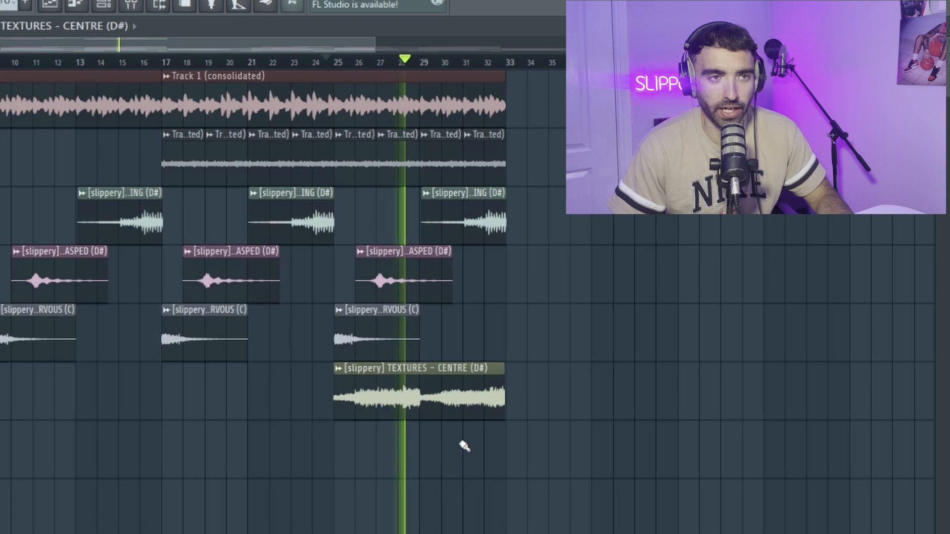
Step: Place PHRASES - CHARGING (A#) on Track 7 at bar 25 beneath the Centre texture and play the section
{"action": "scroll", "coordinate": [461, 435], "scroll_direction": "up", "scroll_amount": 4, "text": "ctrl"}
{"action": "left_click", "coordinate": [451, 396]}
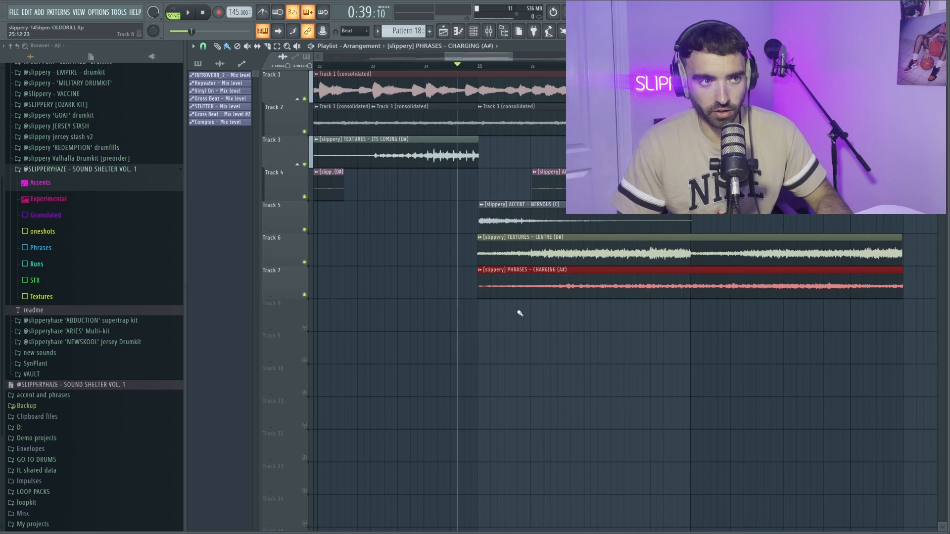
{"action": "scroll", "coordinate": [519, 313], "scroll_direction": "down", "scroll_amount": 2, "text": "ctrl"}
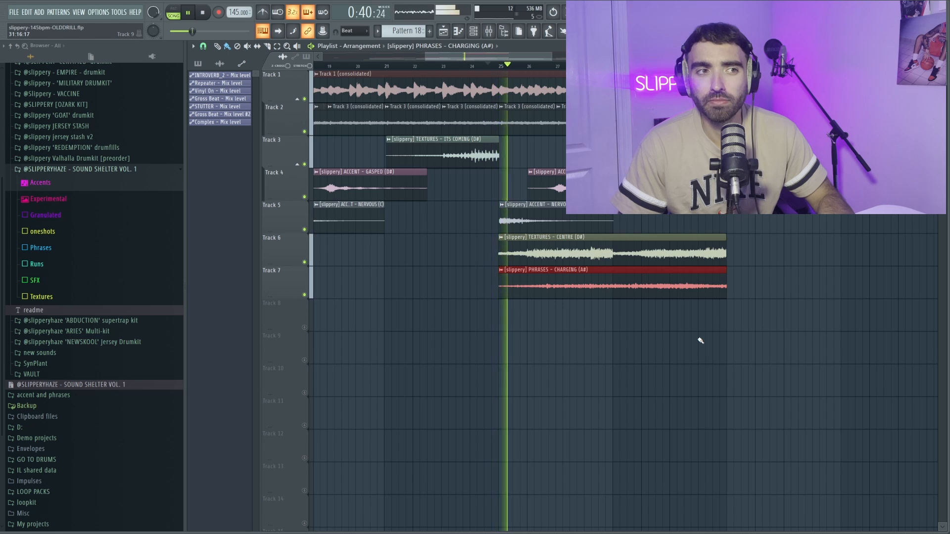
{"action": "scroll", "coordinate": [701, 340], "scroll_direction": "down", "scroll_amount": 3, "text": "ctrl"}
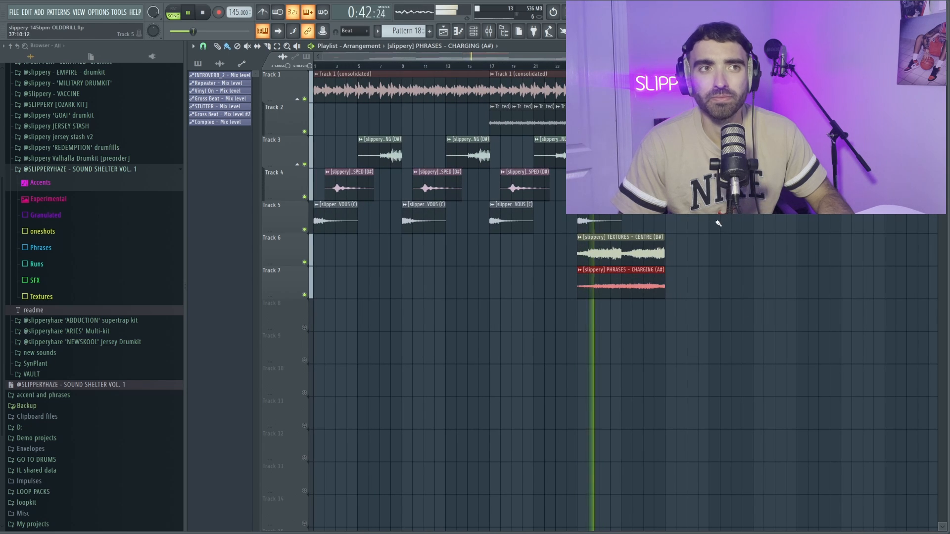
{"action": "scroll", "coordinate": [551, 102], "scroll_direction": "up", "scroll_amount": 5, "text": "ctrl"}
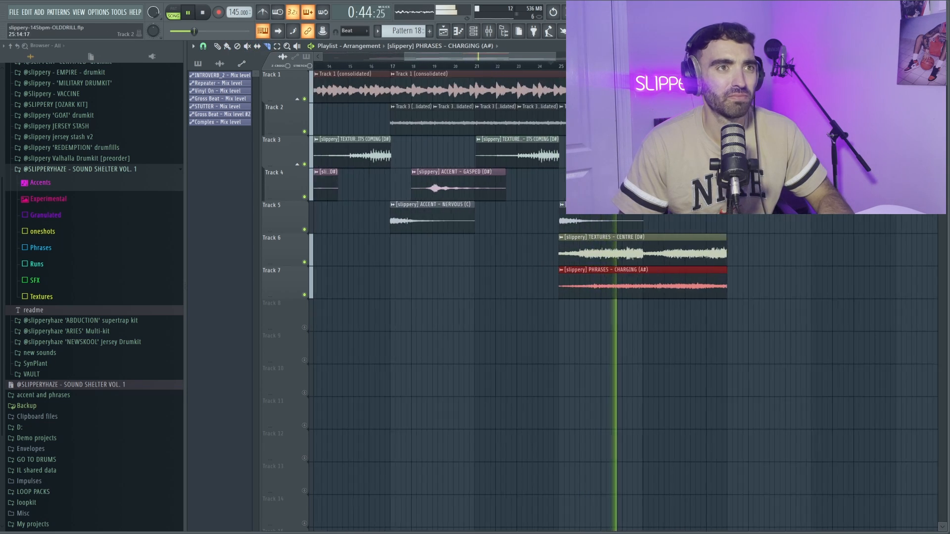
{"action": "scroll", "coordinate": [551, 99], "scroll_direction": "down", "scroll_amount": 4, "text": "ctrl"}
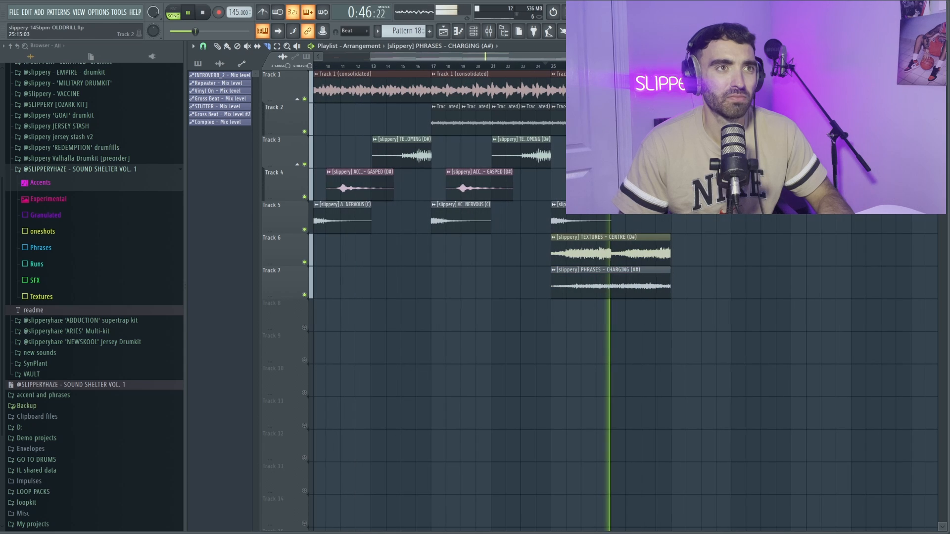
{"action": "scroll", "coordinate": [667, 216], "scroll_direction": "up", "scroll_amount": 2, "text": "ctrl"}
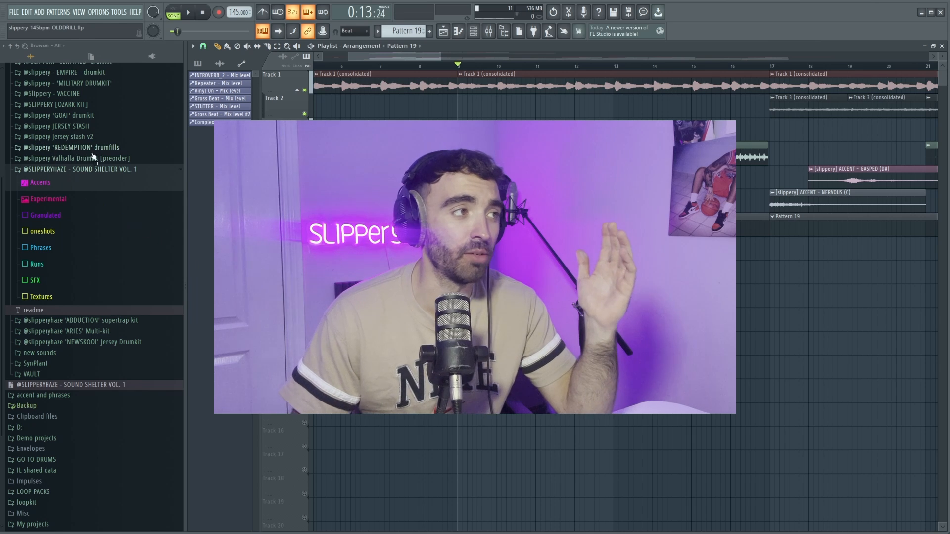
Step: Sequence hits on steps 1, 4, 7, 12 and 15 of a new degree cs channel and lower the fourth hit's velocity
{"action": "left_click", "coordinate": [79, 169]}
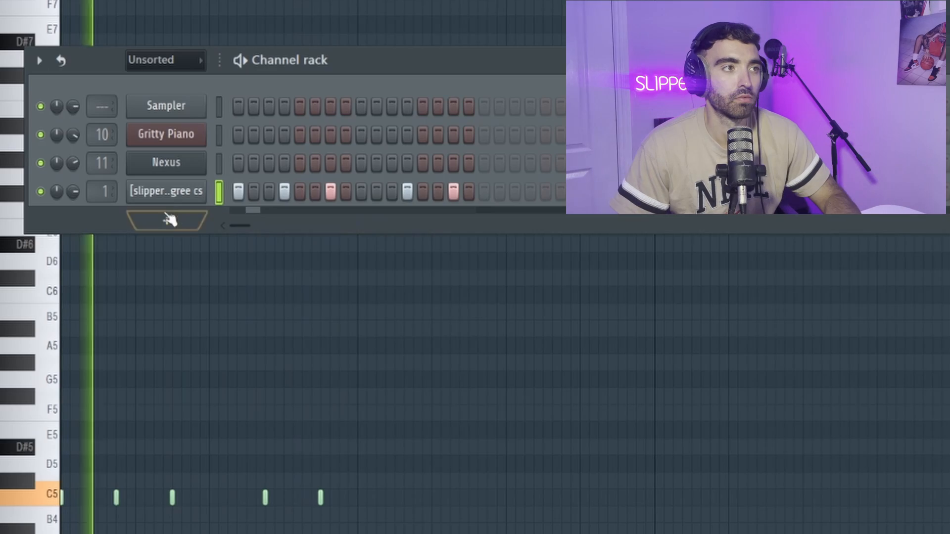
{"action": "right_click", "coordinate": [198, 191]}
{"action": "left_click", "coordinate": [252, 210]}
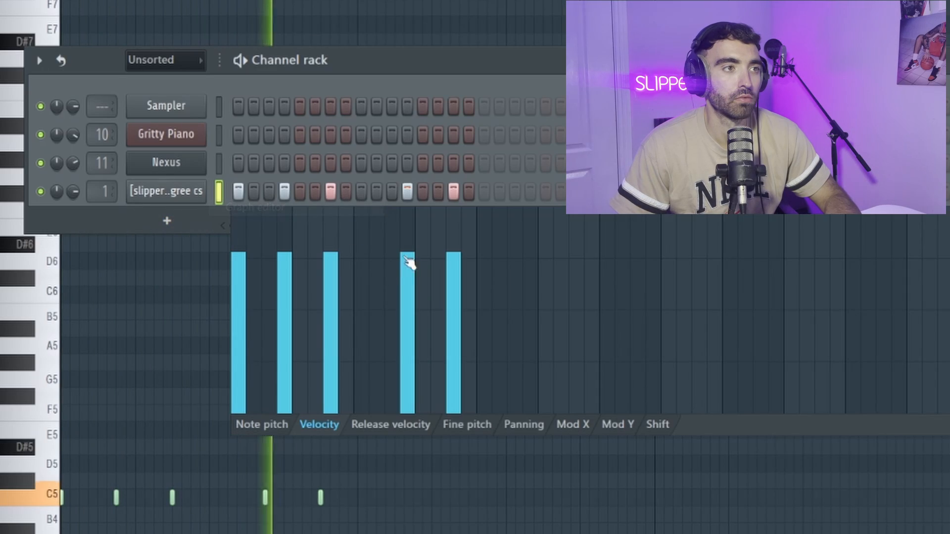
{"action": "left_click_drag", "start_coordinate": [409, 263], "coordinate": [415, 322]}
{"action": "right_click", "coordinate": [201, 190]}
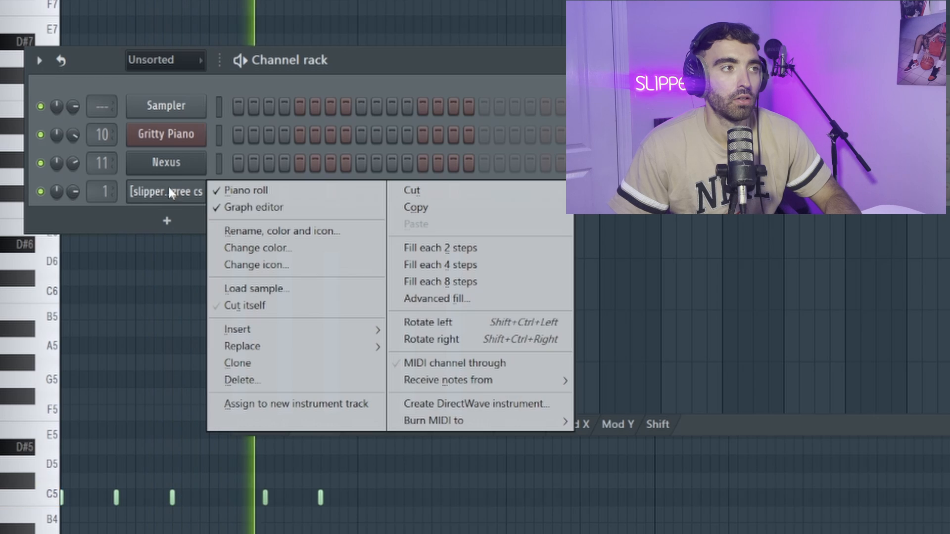
{"action": "left_click", "coordinate": [252, 209]}
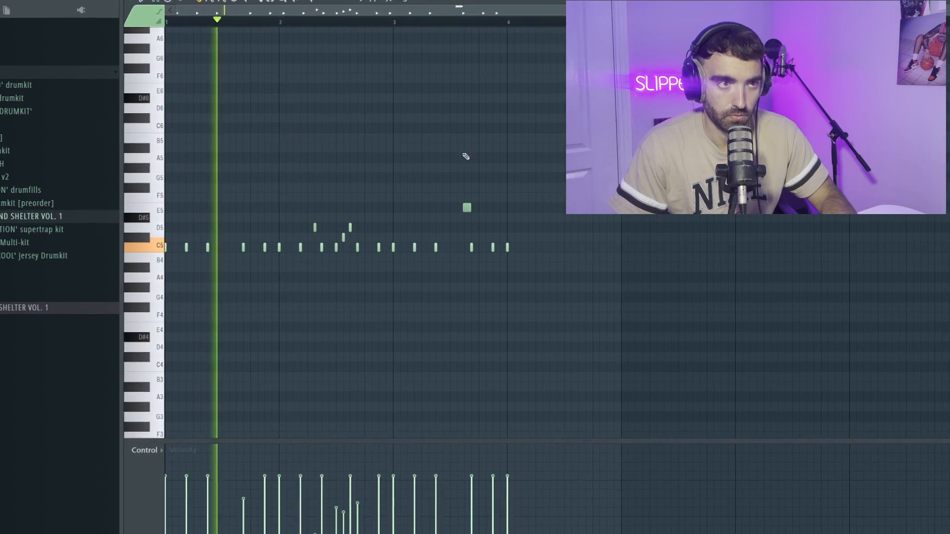
Step: Extend the degree cs pattern through bar 4 with more C5 hits, an E5 roll and pitched fills
{"action": "scroll", "coordinate": [509, 265], "scroll_direction": "up", "scroll_amount": 3}
{"action": "scroll", "coordinate": [495, 249], "scroll_direction": "down", "scroll_amount": 2}
{"action": "left_click", "coordinate": [521, 248]}
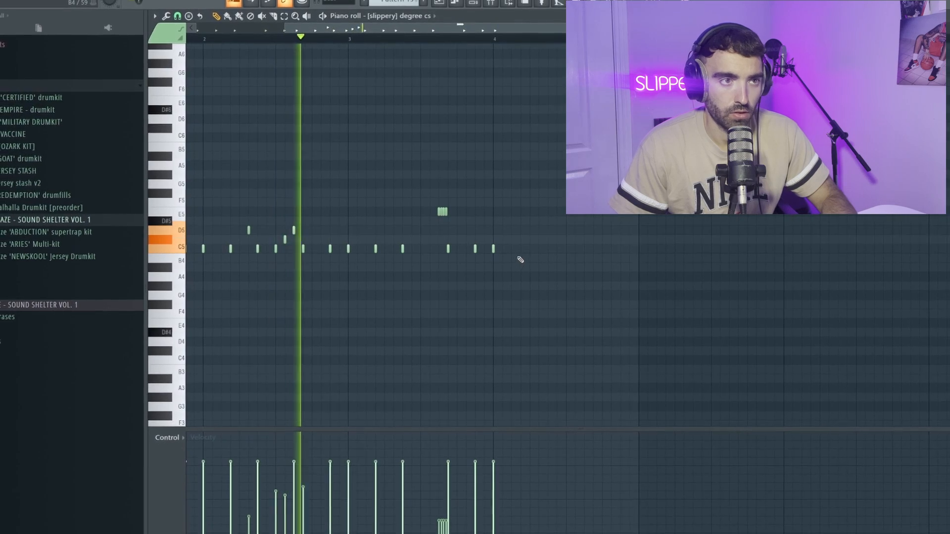
{"action": "left_click", "coordinate": [549, 248]}
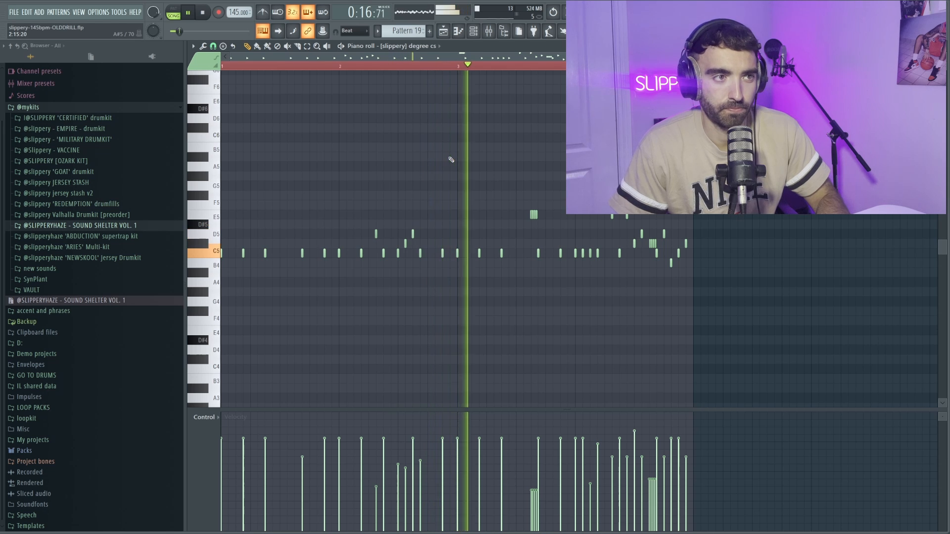
Step: Duplicate the four-bar degree cs pattern into bars 5 to 8 and layer C5 hits of layered could work cs in bar 8
{"action": "scroll", "coordinate": [475, 157], "scroll_direction": "down", "scroll_amount": 1}
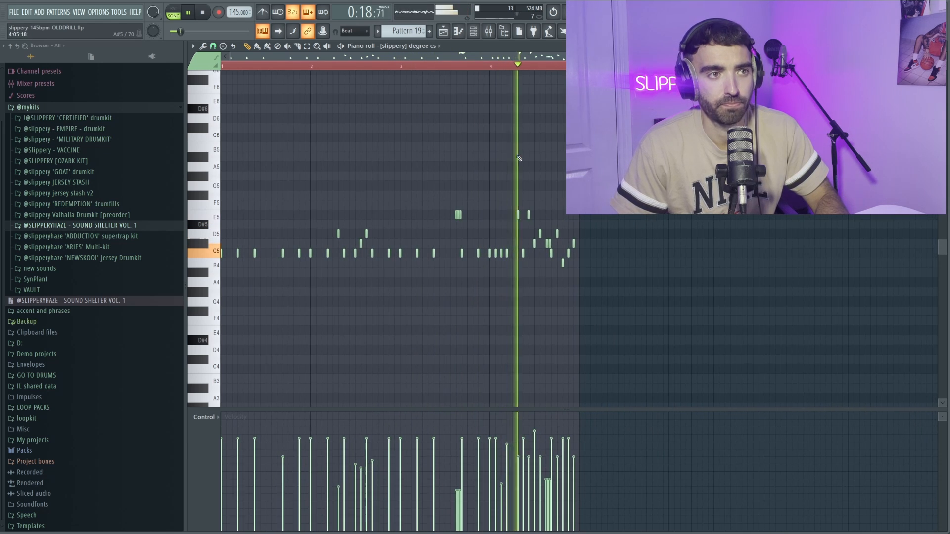
{"action": "key", "text": "ctrl+b"}
{"action": "right_click", "coordinate": [540, 177]}
{"action": "scroll", "coordinate": [540, 177], "scroll_direction": "down", "scroll_amount": 2}
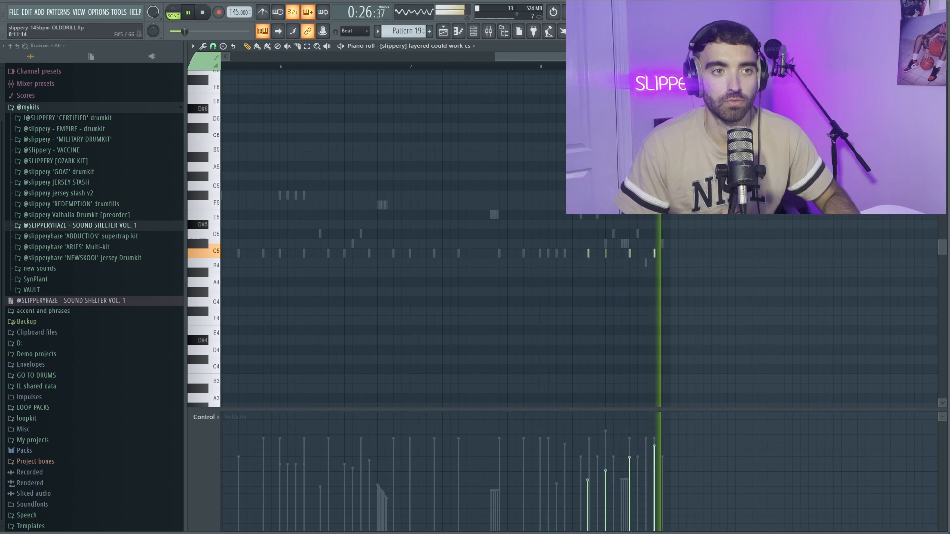
Step: Add long C#5 notes for the valhalla 808 at bars 1 and 3 and a shorter one at 4:07
{"action": "scroll", "coordinate": [625, 195], "scroll_direction": "down", "scroll_amount": 3}
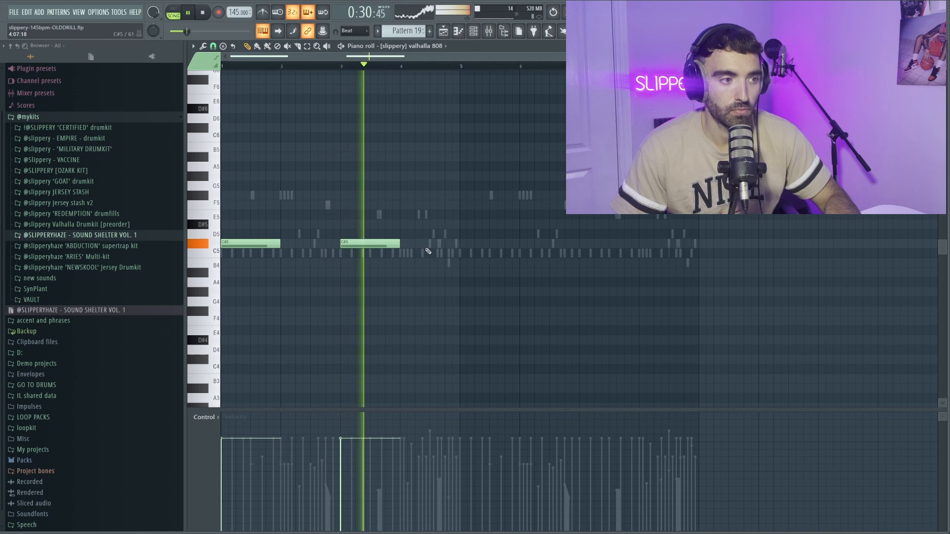
{"action": "scroll", "coordinate": [421, 242], "scroll_direction": "up", "scroll_amount": 2}
{"action": "left_click", "coordinate": [424, 243]}
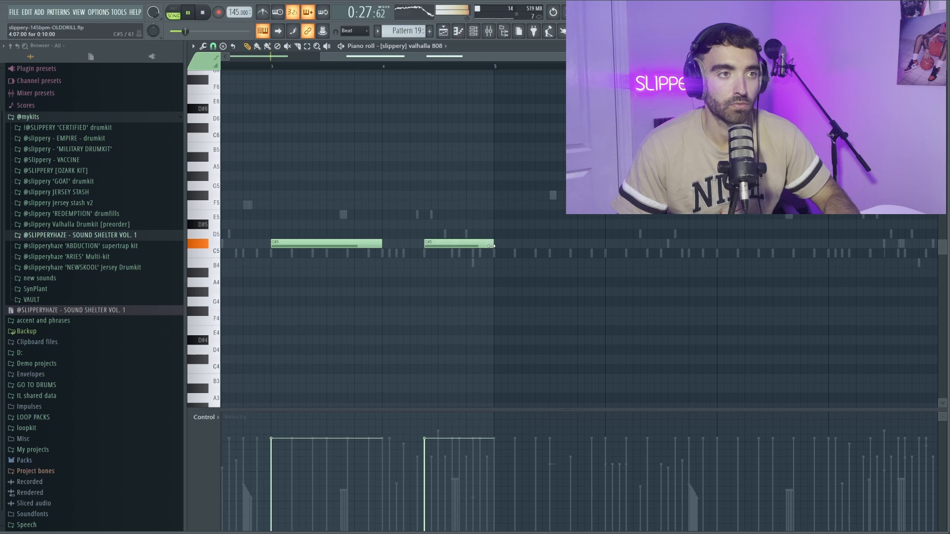
{"action": "scroll", "coordinate": [491, 246], "scroll_direction": "down", "scroll_amount": 2}
Step: Select the three C#5 valhalla 808 notes in bars 1 to 4 and duplicate them into bars 5 to 8
{"action": "key", "text": "space"}
{"action": "scroll", "coordinate": [427, 202], "scroll_direction": "up", "scroll_amount": 2}
{"action": "left_click_drag", "start_coordinate": [534, 255], "coordinate": [174, 190]}
{"action": "scroll", "coordinate": [166, 180], "scroll_direction": "down", "scroll_amount": 1}
{"action": "scroll", "coordinate": [336, 188], "scroll_direction": "down", "scroll_amount": 2}
{"action": "left_click", "coordinate": [381, 185], "text": "ctrl"}
{"action": "left_click_drag", "start_coordinate": [494, 260], "coordinate": [169, 186]}
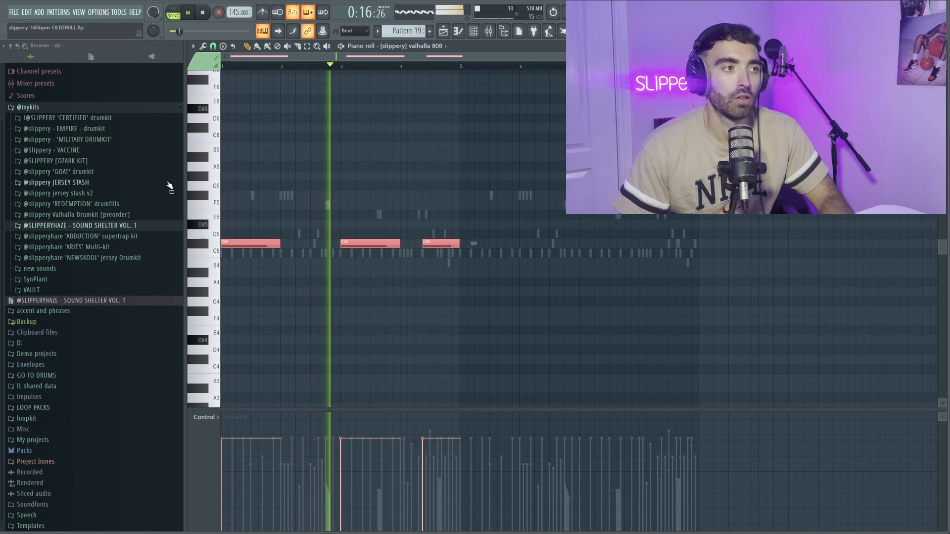
{"action": "key", "text": "ctrl+b"}
{"action": "left_click", "coordinate": [304, 157], "text": "ctrl"}
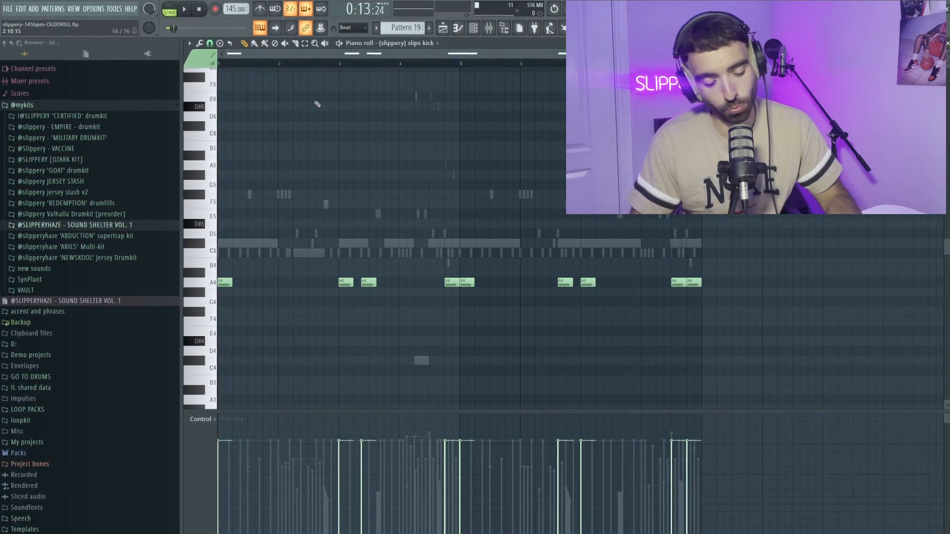
Step: Play through the drum arrangement in the playlist and examine the notes of the valhalla 808 #4 pattern on track 15
{"action": "key", "text": "space"}
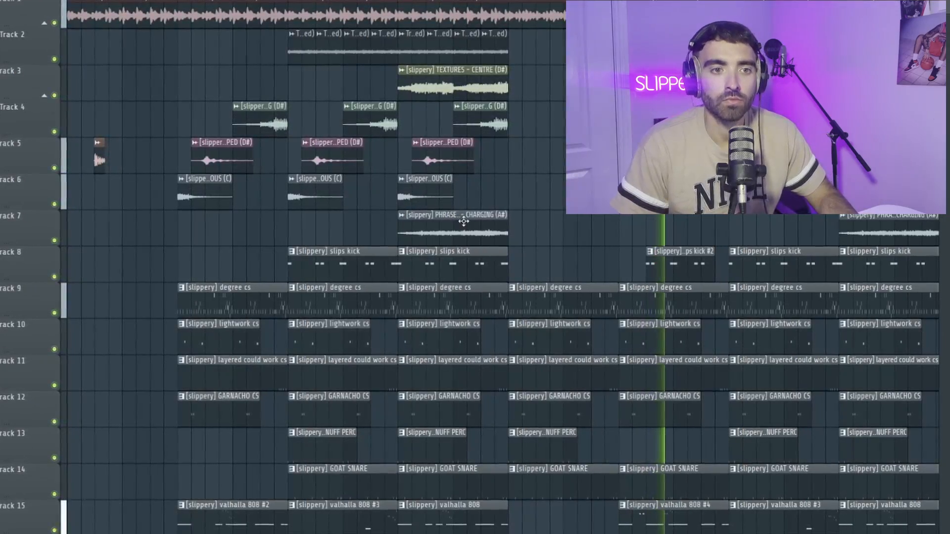
{"action": "scroll", "coordinate": [558, 291], "scroll_direction": "down", "scroll_amount": 1}
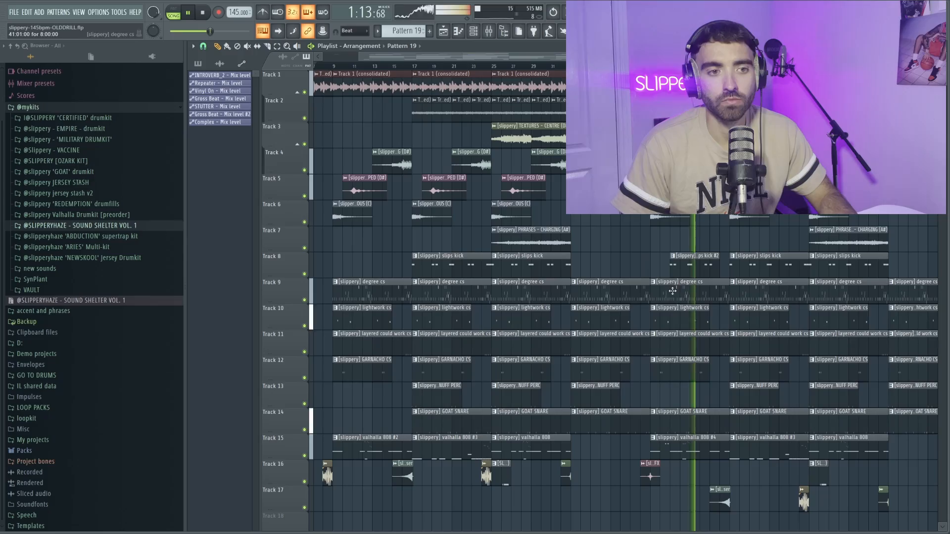
{"action": "double_click", "coordinate": [695, 448]}
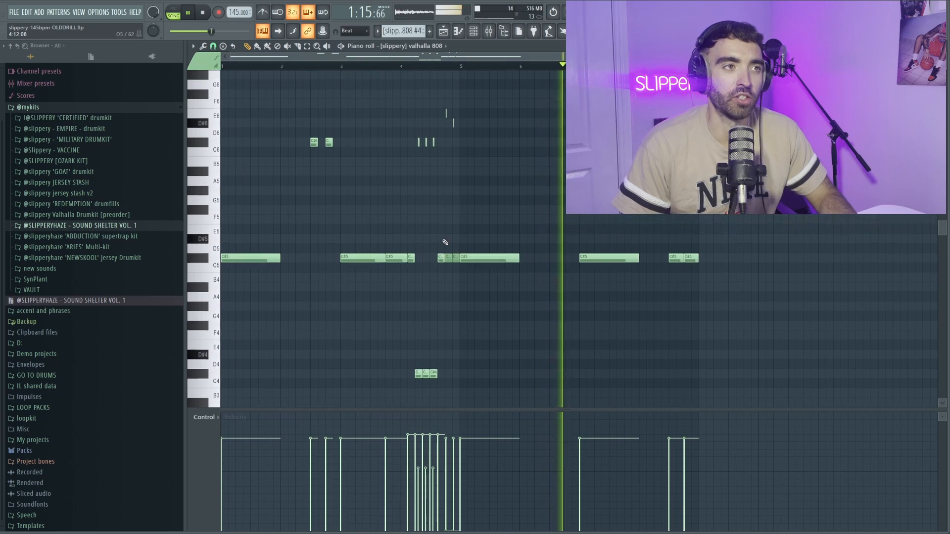
{"action": "key", "text": "F5"}
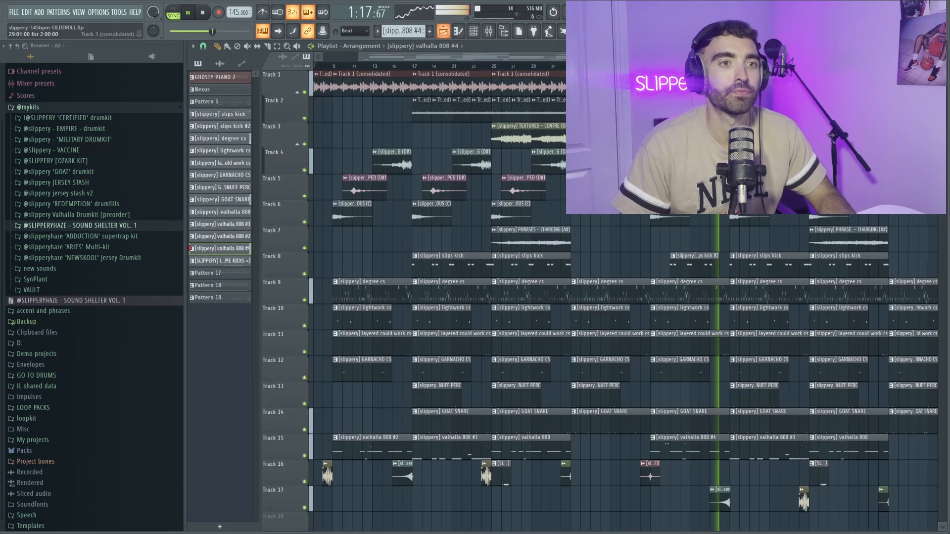
{"action": "scroll", "coordinate": [588, 248], "scroll_direction": "up", "scroll_amount": 2}
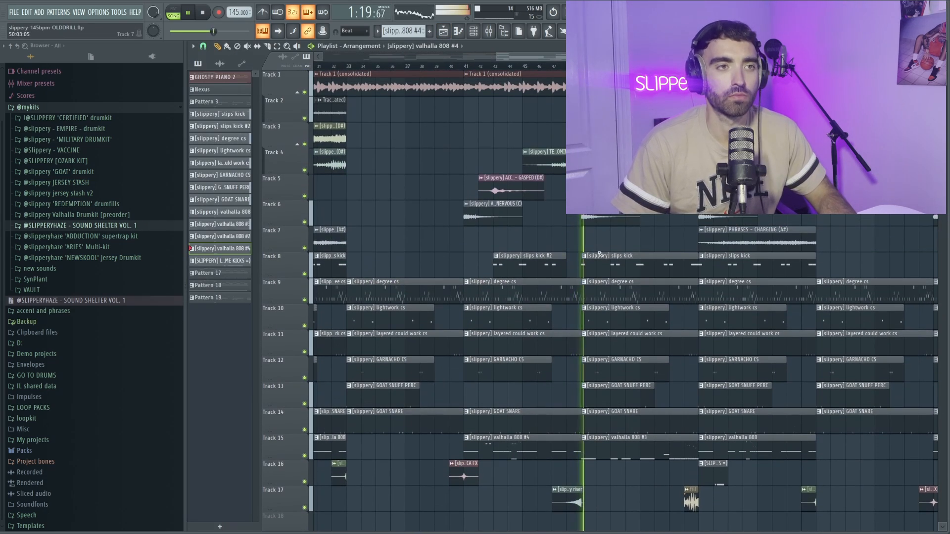
{"action": "key", "text": "space"}
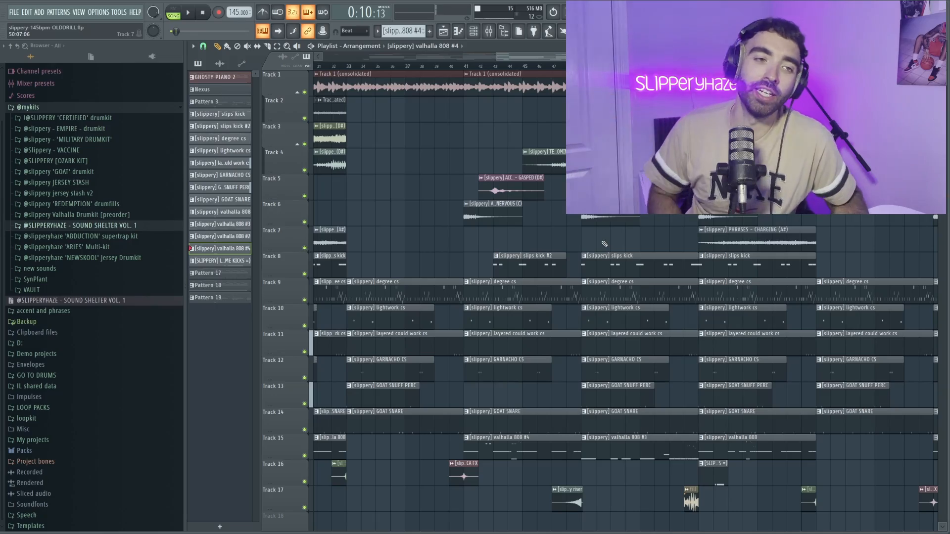